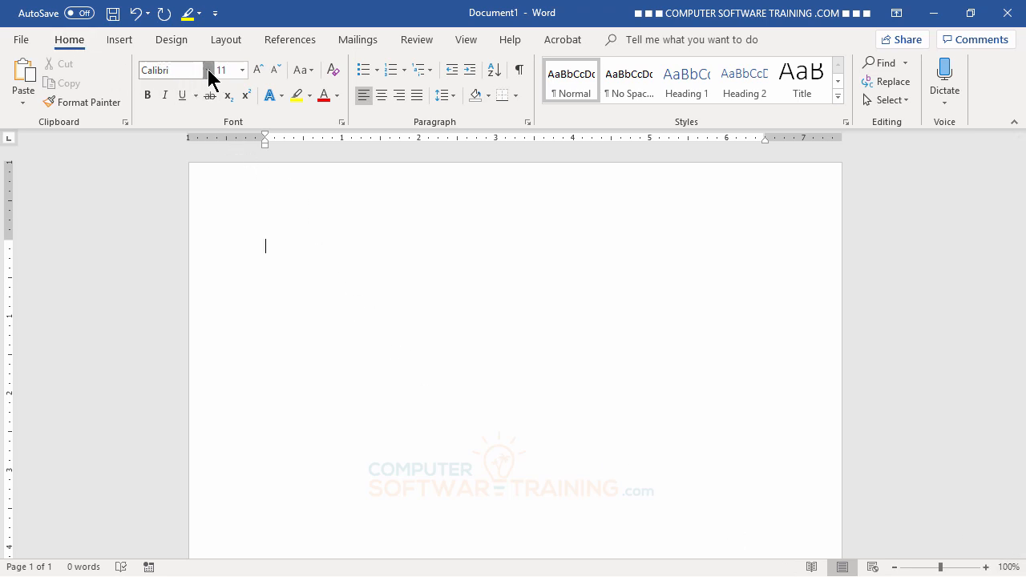
- Set the typing font to Arial and the font size to 13 on the empty page
{"action": "left_click", "coordinate": [209, 71]}
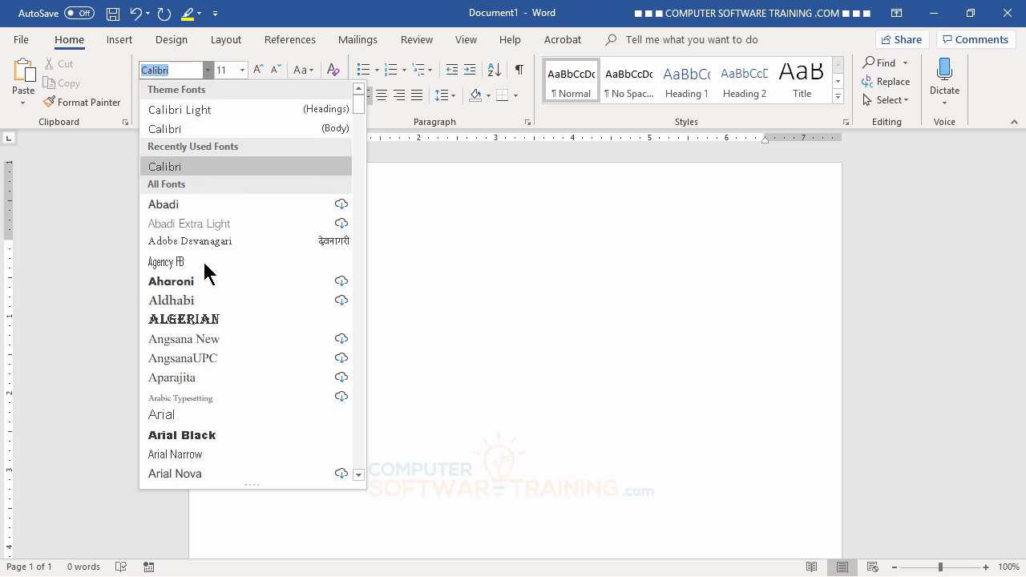
{"action": "left_click", "coordinate": [169, 415]}
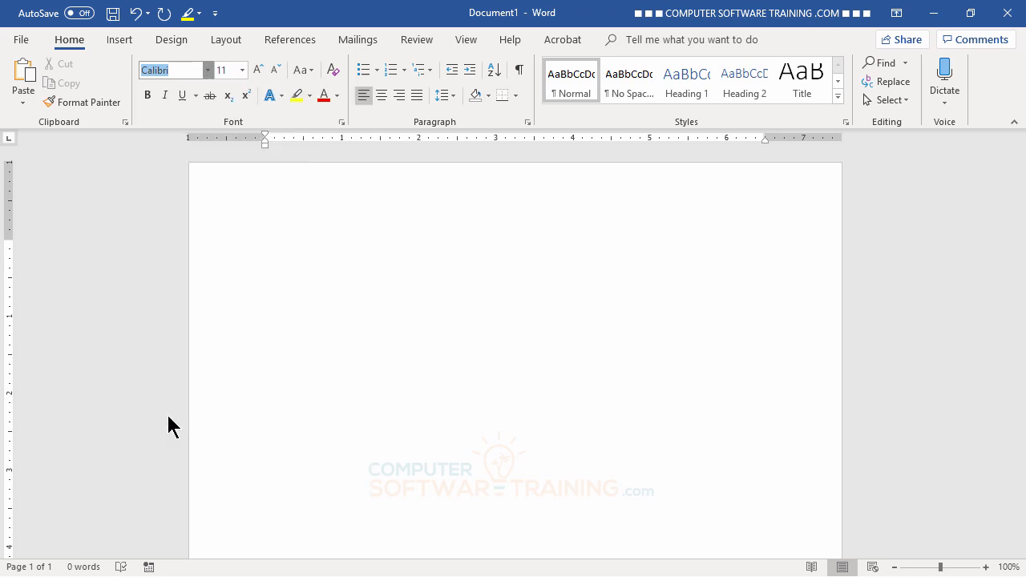
{"action": "left_click", "coordinate": [243, 71]}
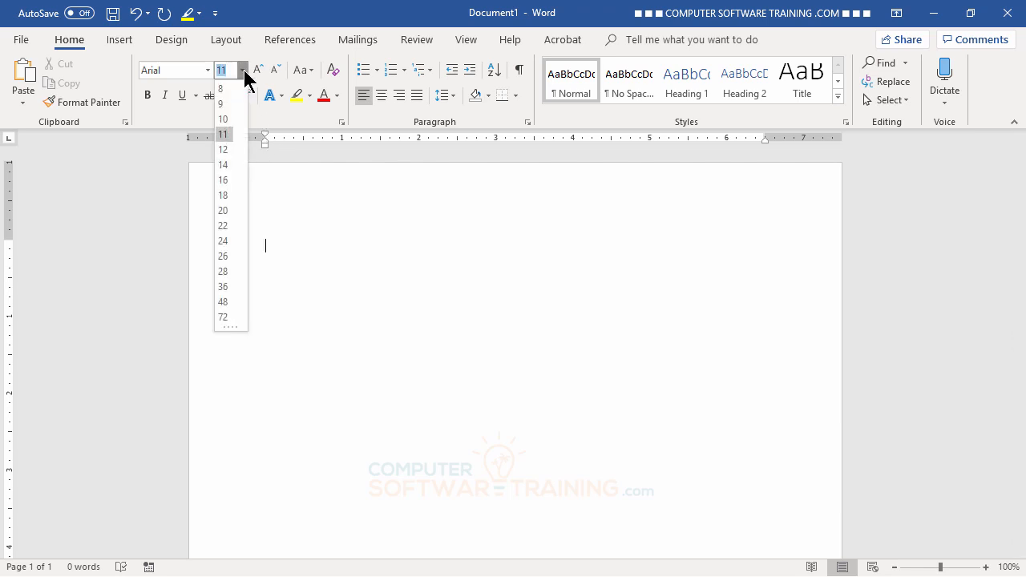
{"action": "left_click", "coordinate": [223, 166]}
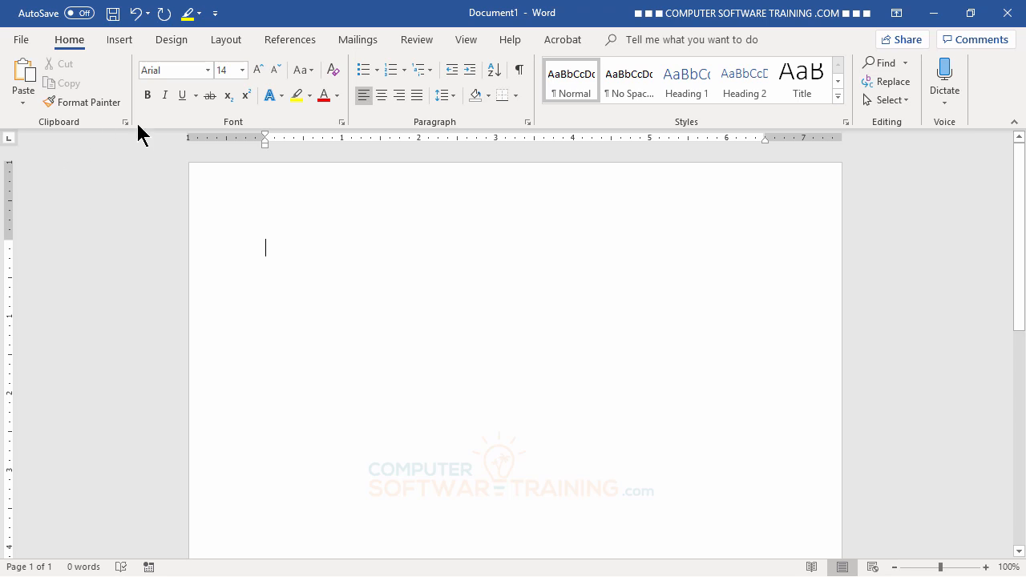
{"action": "left_click", "coordinate": [241, 71]}
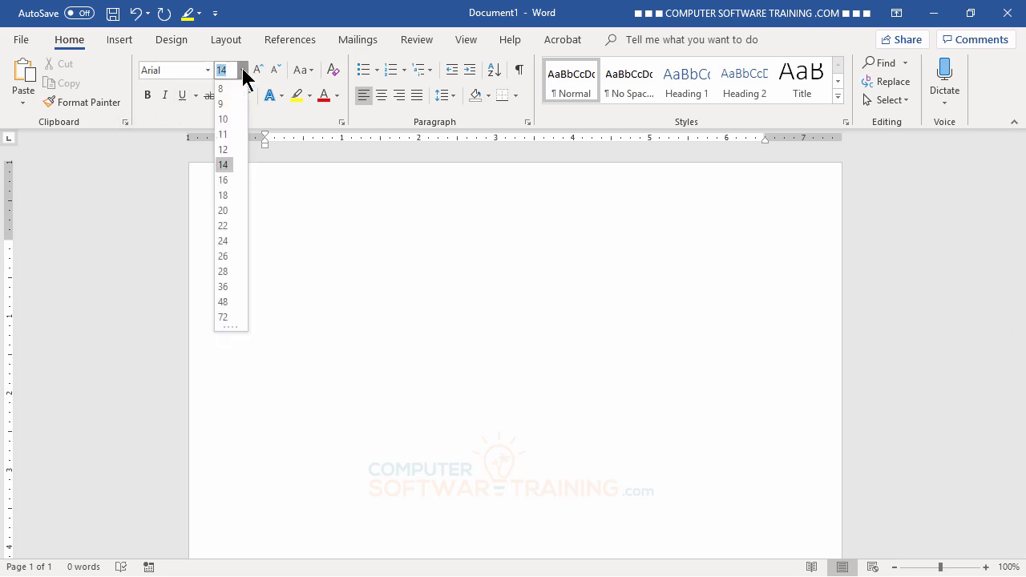
{"action": "left_click", "coordinate": [242, 70]}
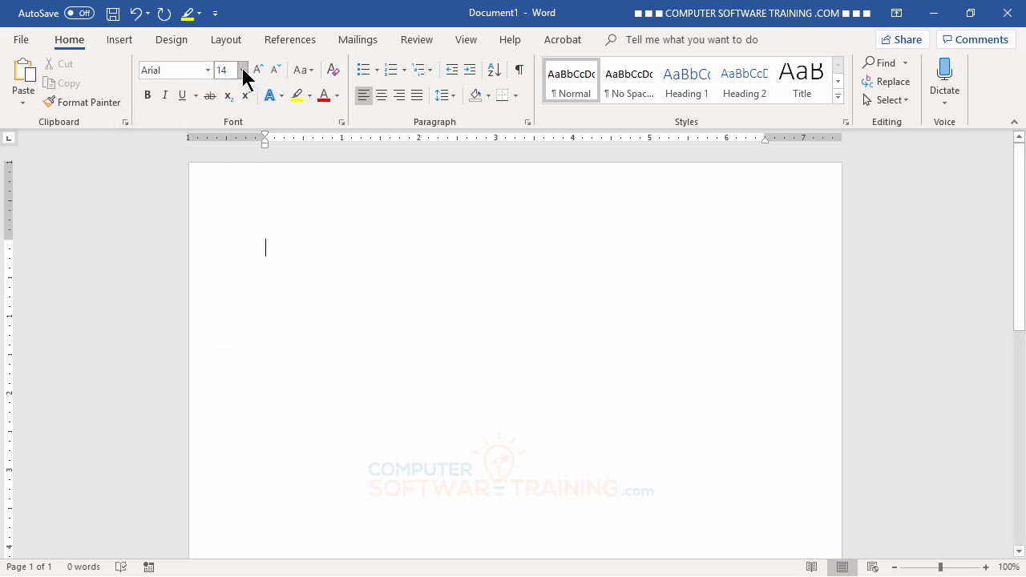
{"action": "left_click", "coordinate": [242, 70]}
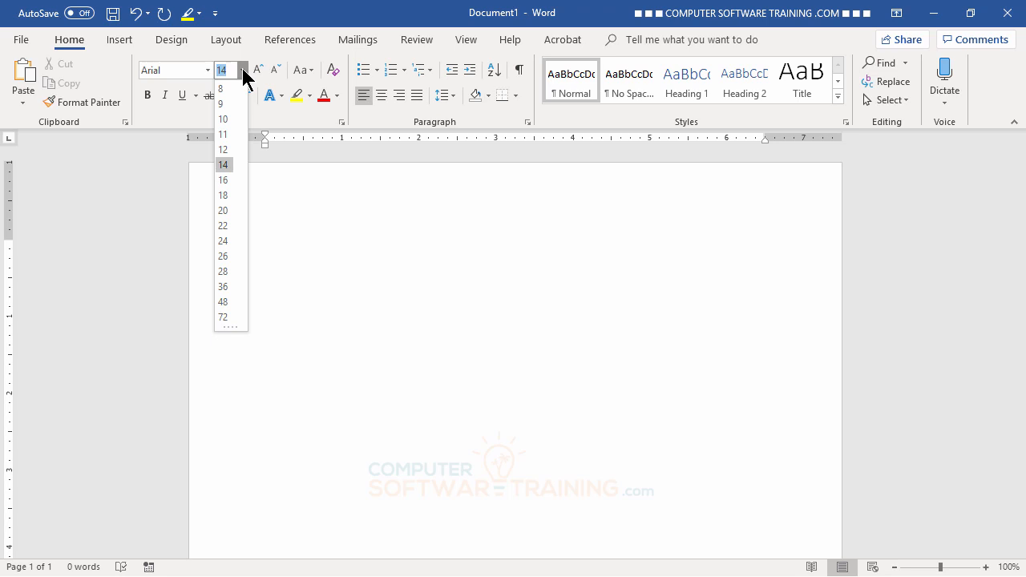
{"action": "type", "text": "1"}
{"action": "key", "text": "Return"}
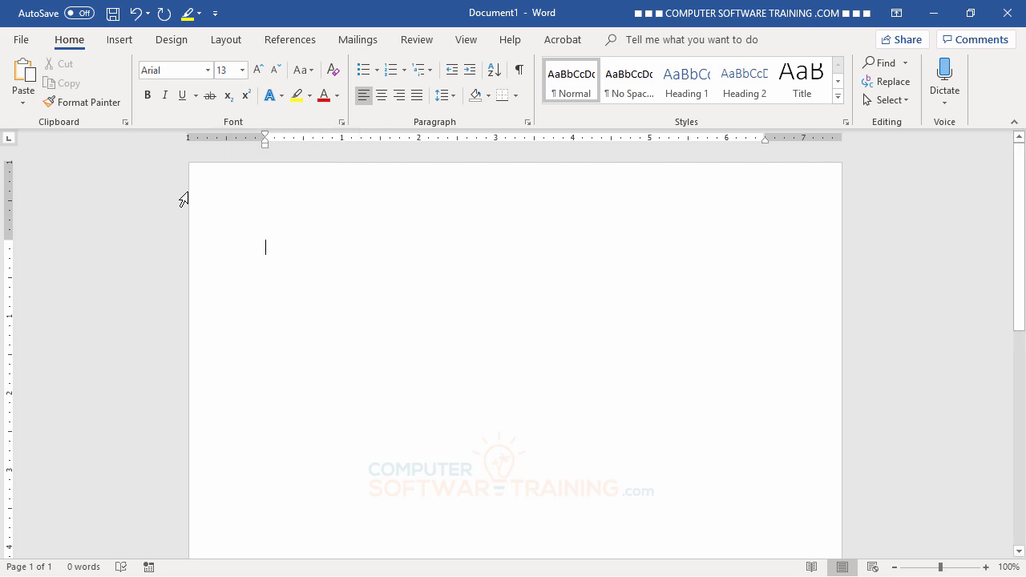
- Apply the Narrow margins preset, giving half-inch margins on all sides
{"action": "left_click", "coordinate": [220, 45]}
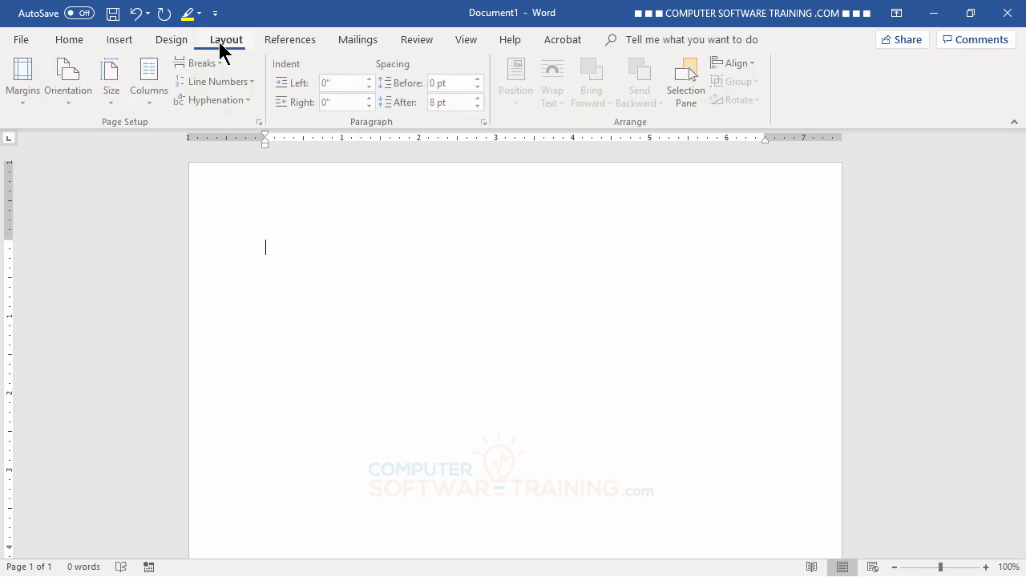
{"action": "left_click", "coordinate": [32, 102]}
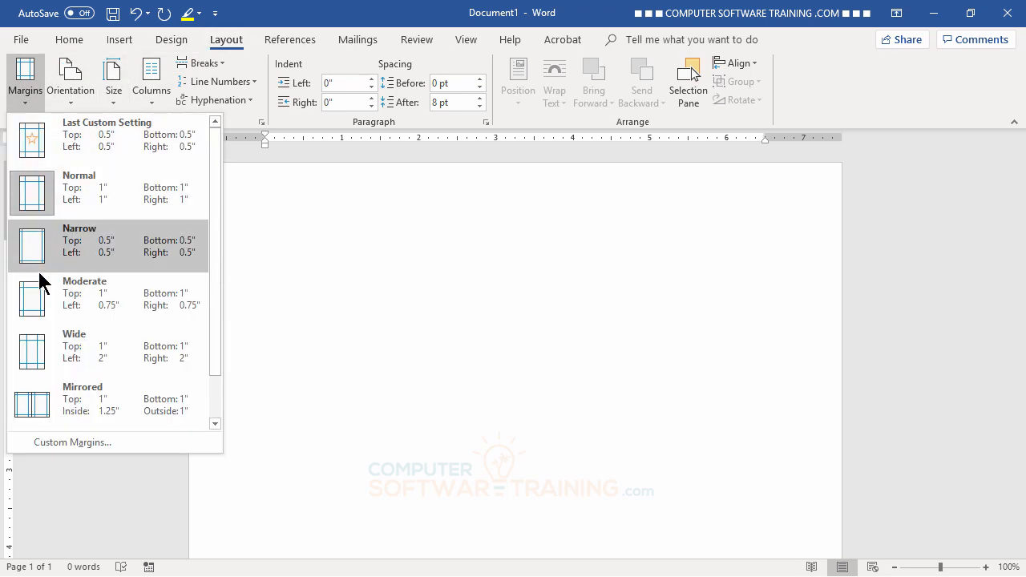
{"action": "left_click", "coordinate": [88, 248]}
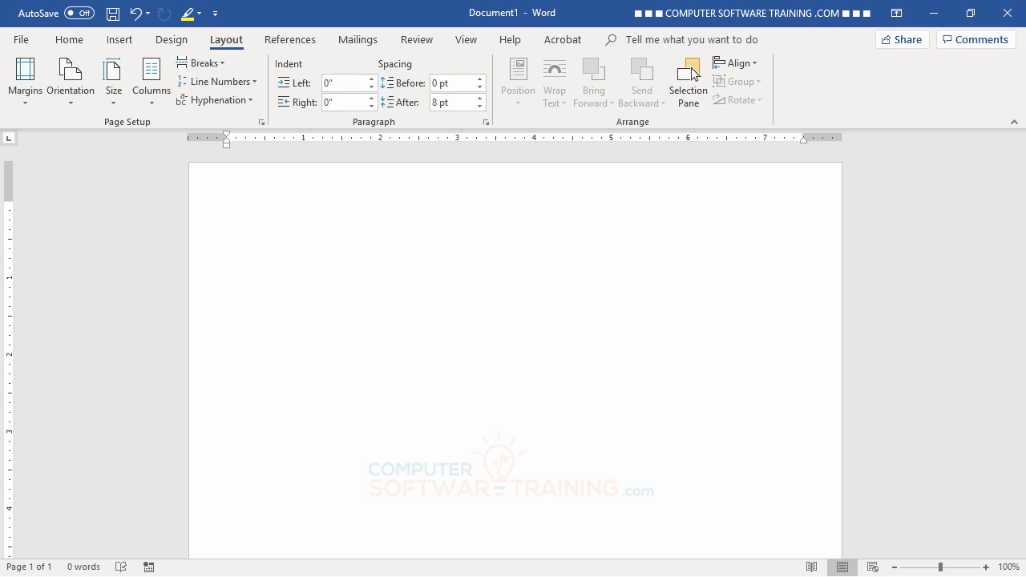
- Type the date 3/1/2025 as the letter's first line
{"action": "type", "text": "3/1/2025"}
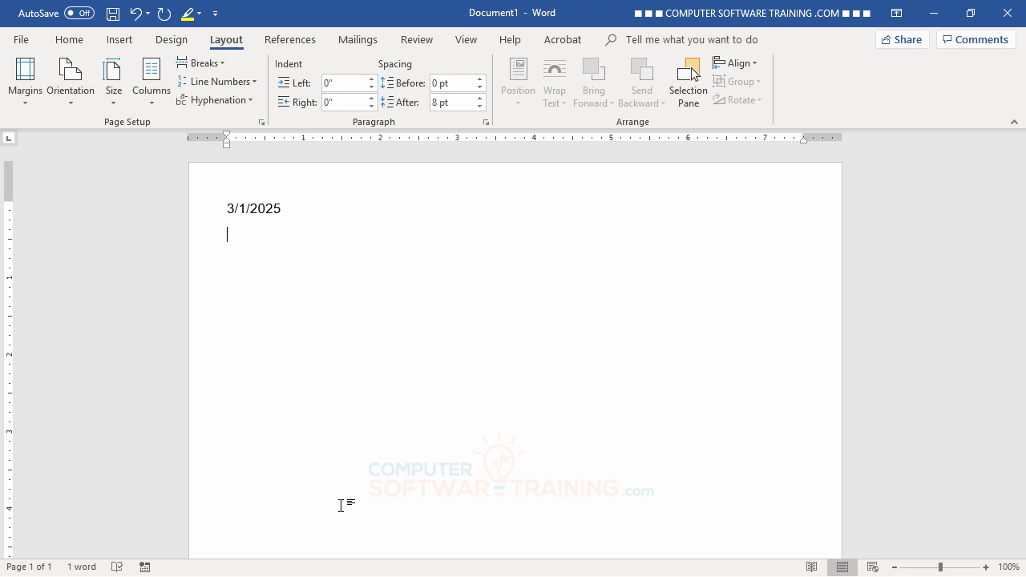
- Look over the Paragraph dialog's spacing settings and cancel without changing anything
{"action": "left_click", "coordinate": [72, 40]}
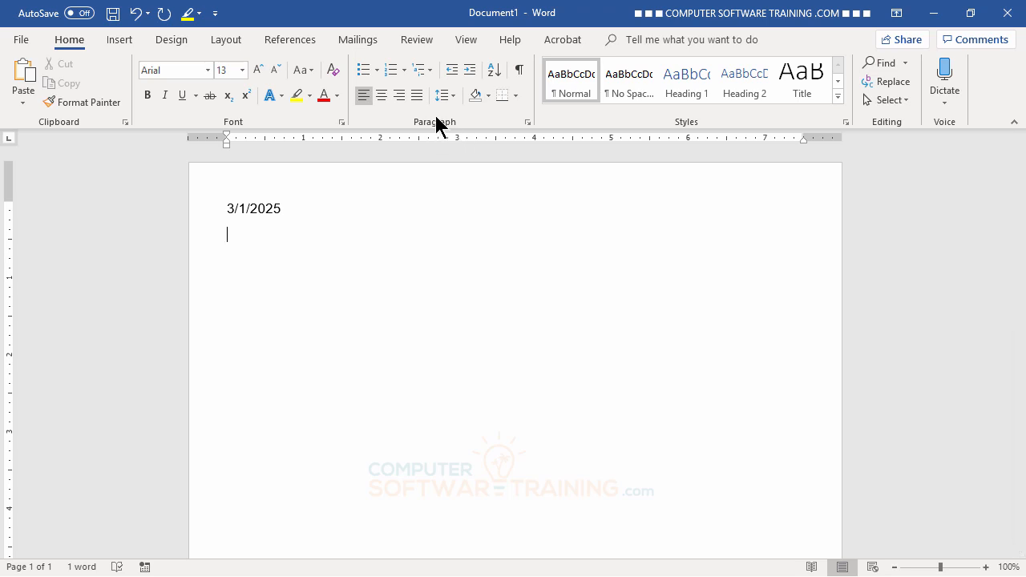
{"action": "left_click", "coordinate": [527, 122]}
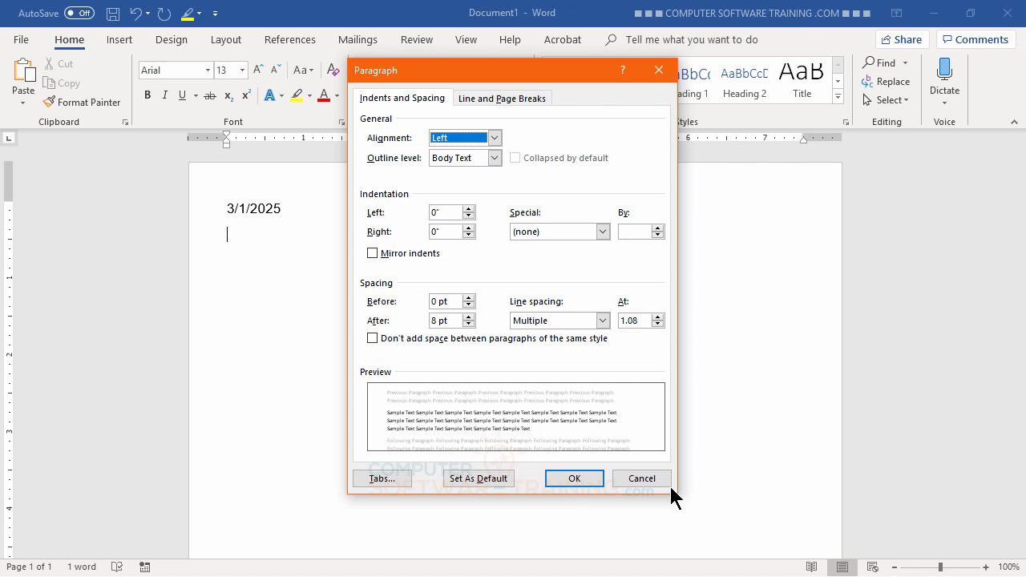
{"action": "left_click", "coordinate": [645, 479]}
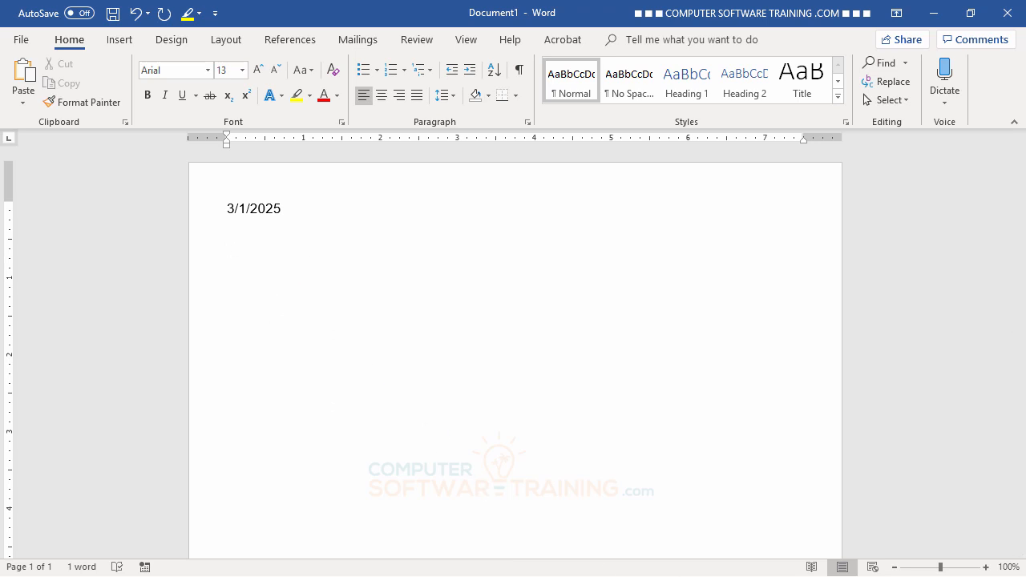
- Enter the recipient's name, street, and city-state-ZIP lines, then a 'Dear' first-name greeting
{"action": "type", "text": "Mr. Lurch Addams"}
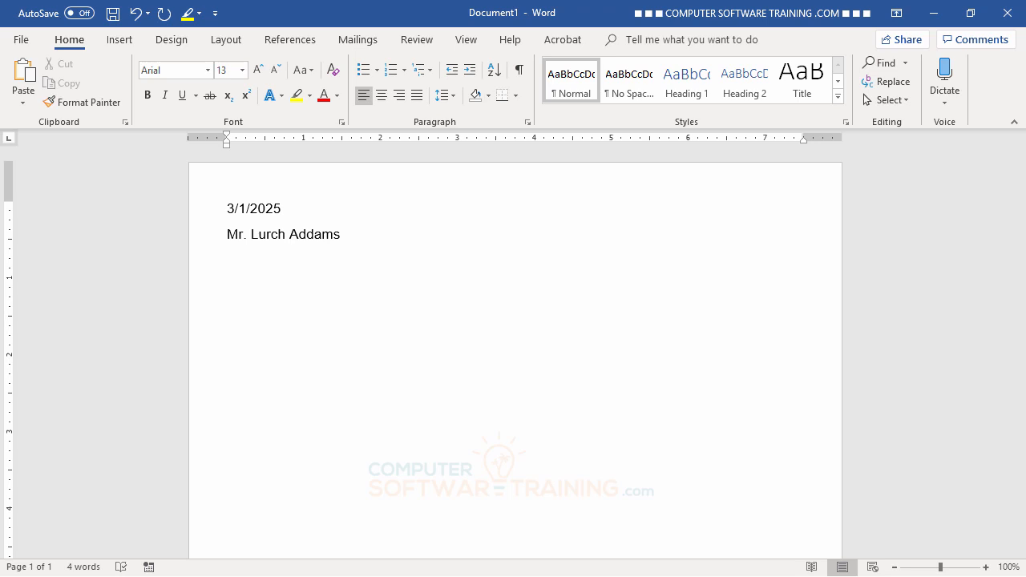
{"action": "type", "text": "1313 Mockingb"}
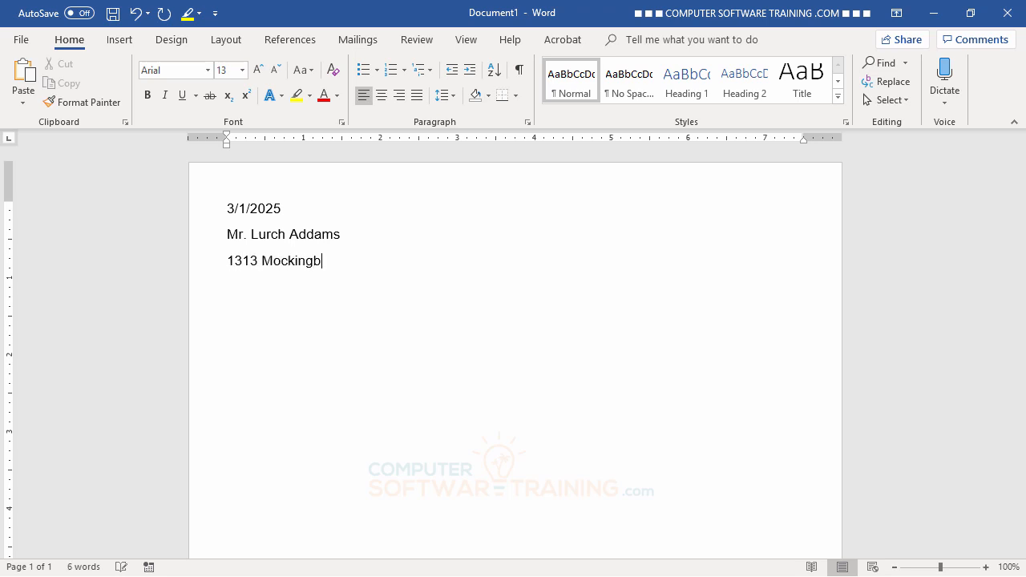
{"action": "type", "text": "ird Lane"}
{"action": "type", "text": "Shad"}
{"action": "type", "text": "ow Lakes"}
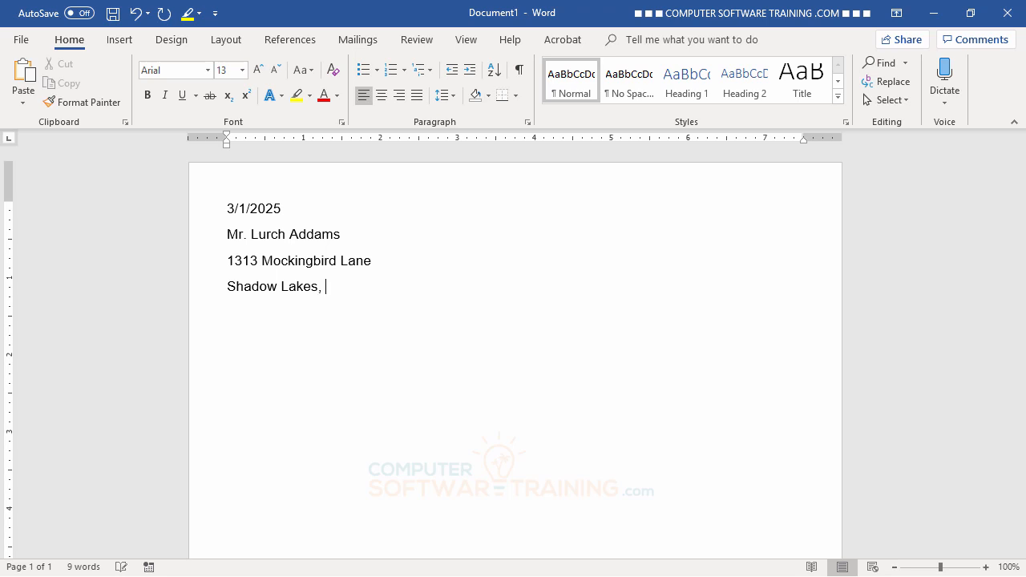
{"action": "type", "text": ", HI "}
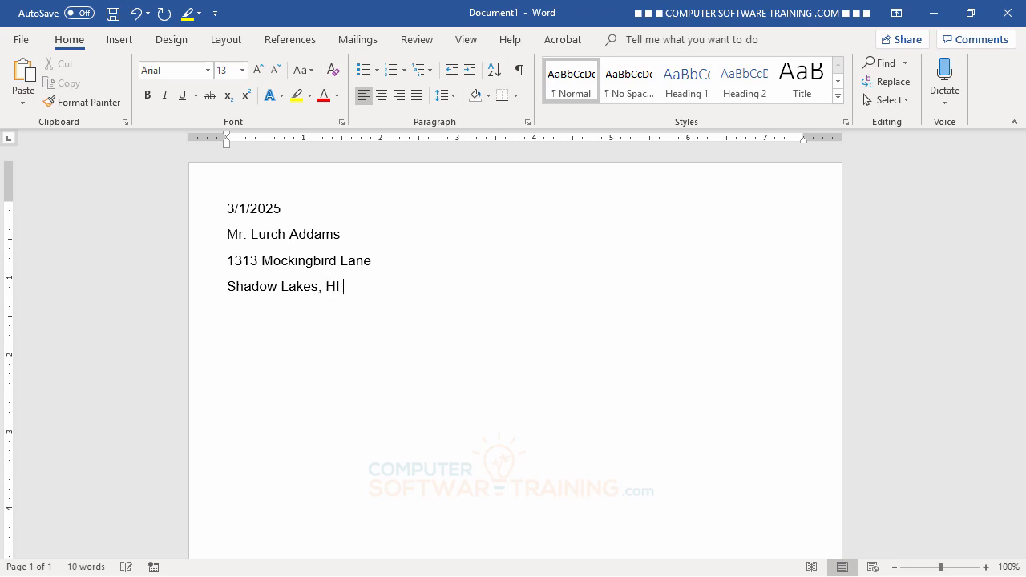
{"action": "type", "text": "967"}
{"action": "type", "text": "61"}
{"action": "type", "text": "Dear"}
{"action": "type", "text": " Lu"}
{"action": "type", "text": "r"}
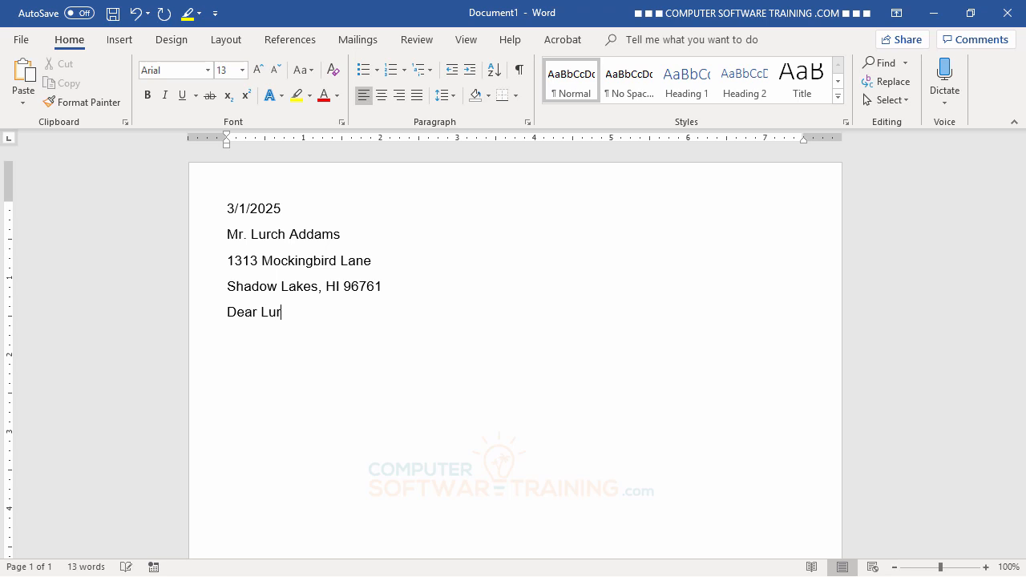
{"action": "type", "text": "ch,"}
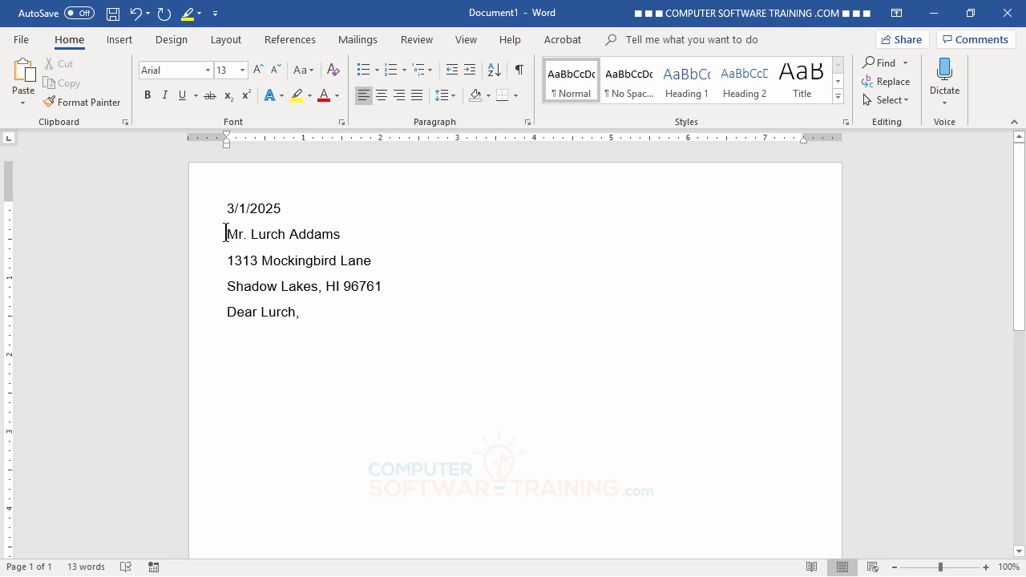
- Remove the extra space after the recipient's address lines so they sit tightly together
{"action": "left_click_drag", "start_coordinate": [226, 233], "coordinate": [285, 257]}
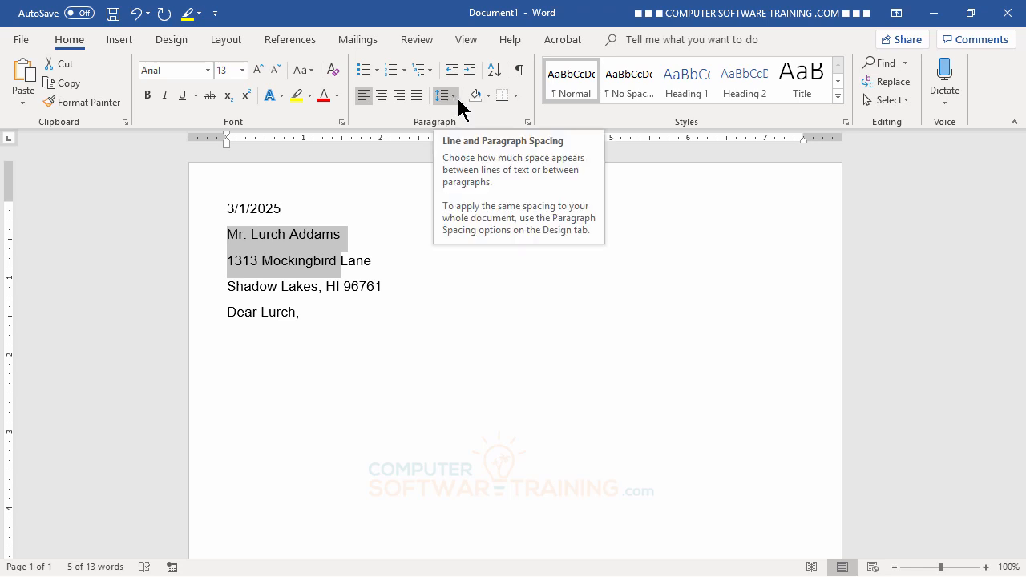
{"action": "left_click", "coordinate": [454, 96]}
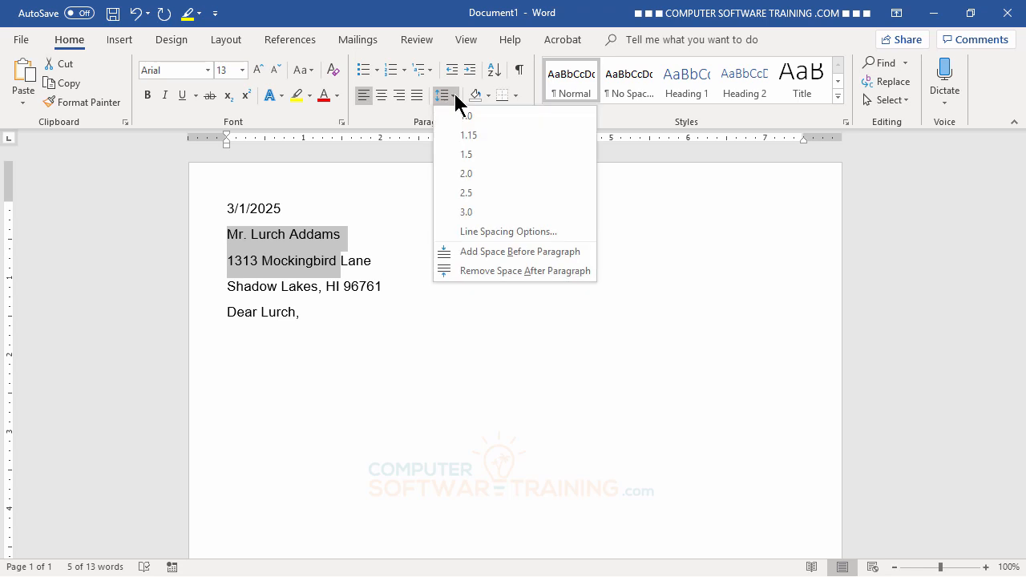
{"action": "left_click", "coordinate": [463, 267]}
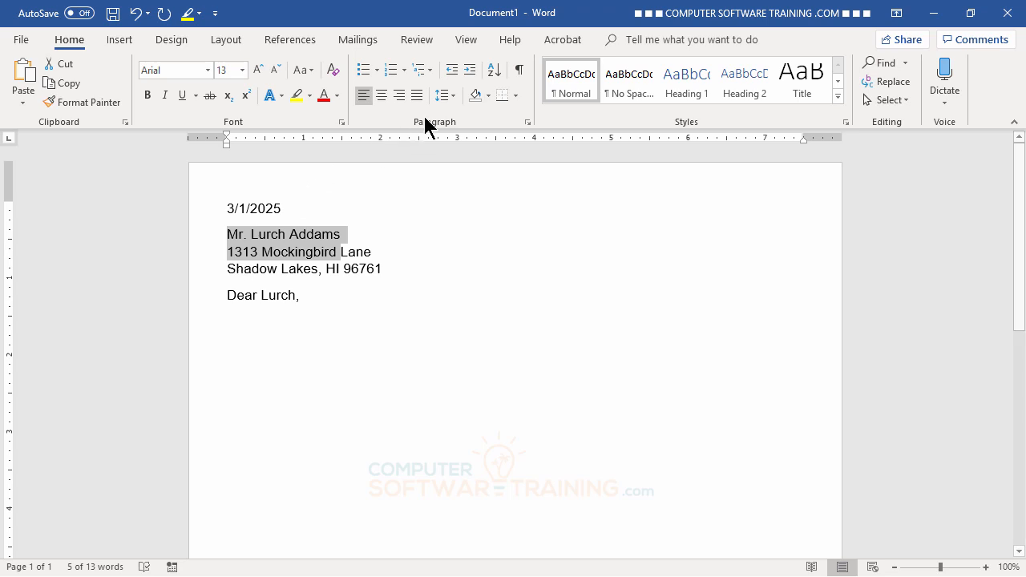
{"action": "left_click", "coordinate": [454, 94]}
{"action": "left_click", "coordinate": [452, 95]}
{"action": "left_click", "coordinate": [275, 350]}
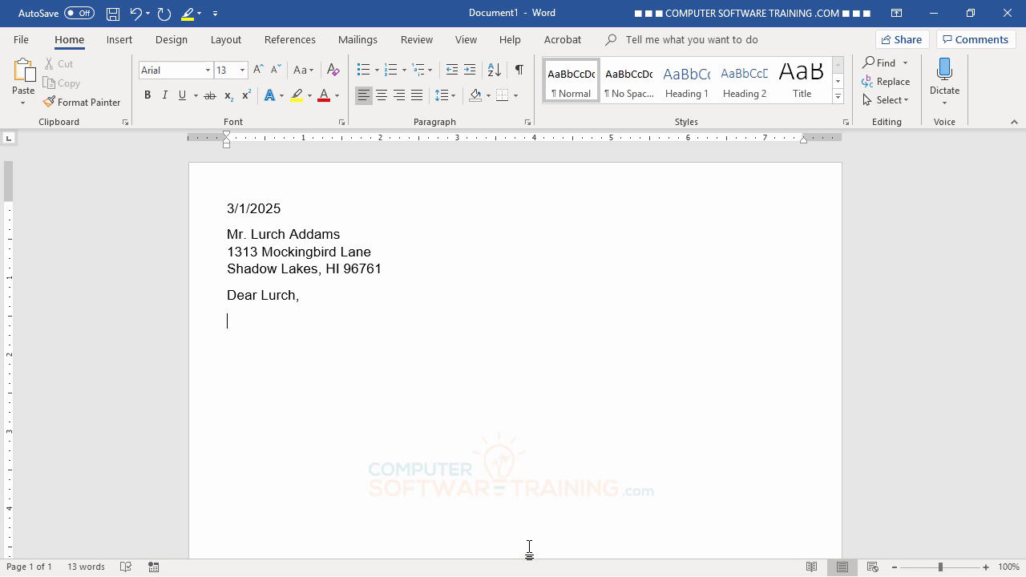
- Type a line of placeholder filler text as the first body paragraph
{"action": "type", "text": "djksfhdshfsdhfh sdkfh sdkh fksdh fkshdkfh sdkhf ksdhfksdh"}
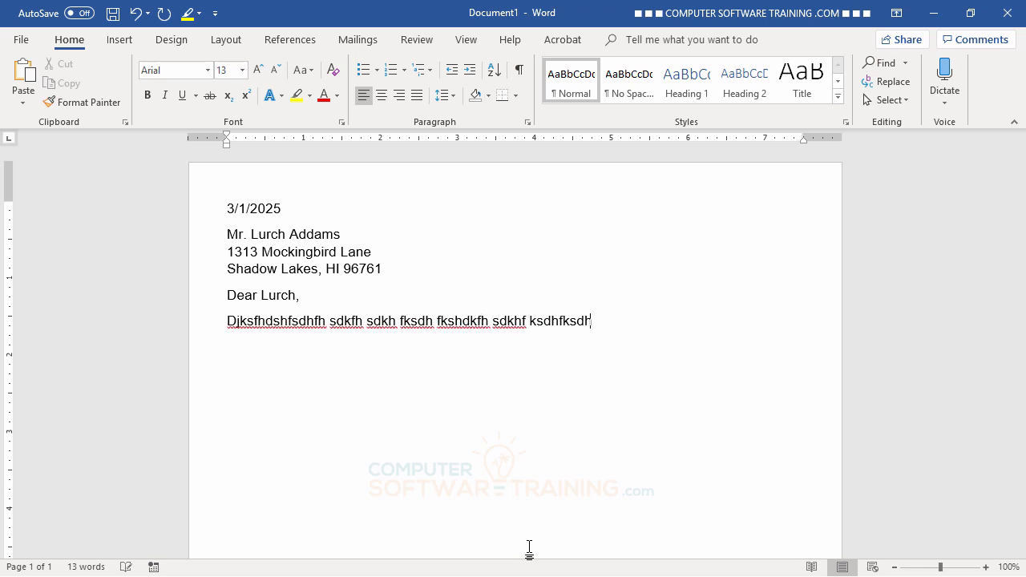
{"action": "type", "text": "kfh sdkfh ksdh fksdh kfhsdkfh sdkhf ksdh fksdh kfh sdkhfkdshfks"}
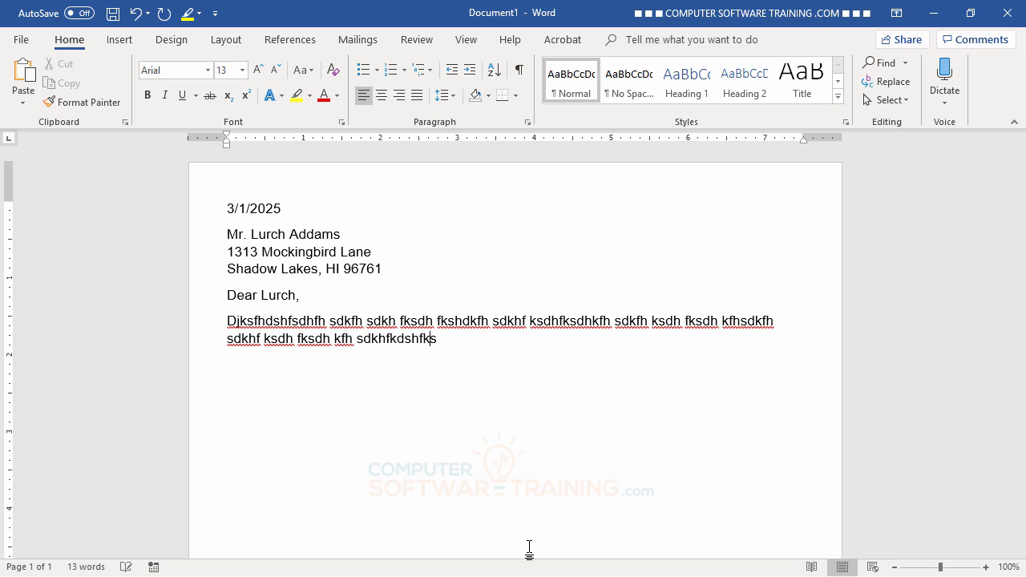
{"action": "type", "text": "dh kfh sdkfh ksdh fkdsh fksdhkfh dskhf ksdhfksdh kf hsdkfh skdhf"}
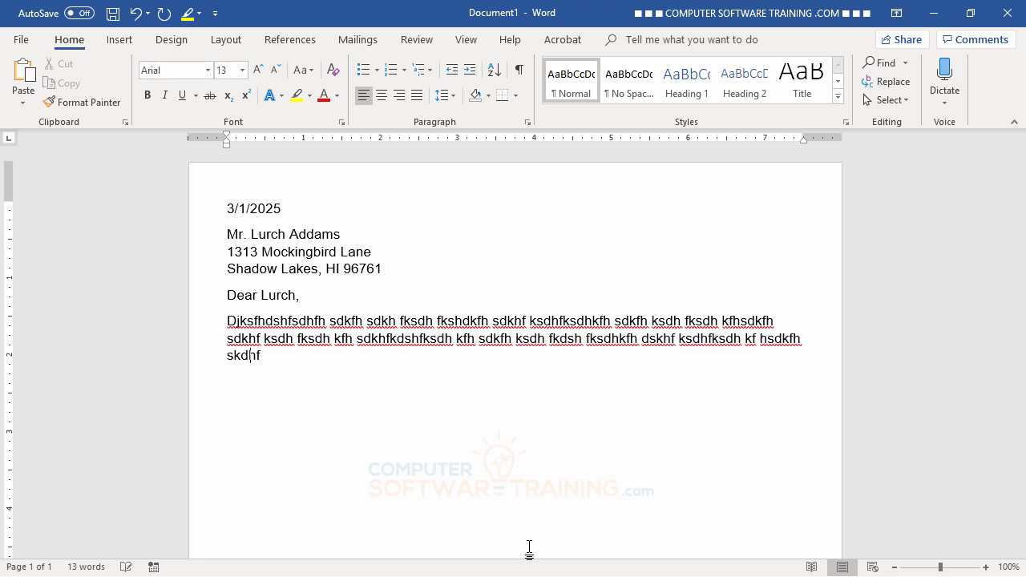
{"action": "type", "text": "ksdh fkh sdkfh sdkh fkdshfkdshkfh sdkfh ksdh fksdh kfh sdkfh sd"}
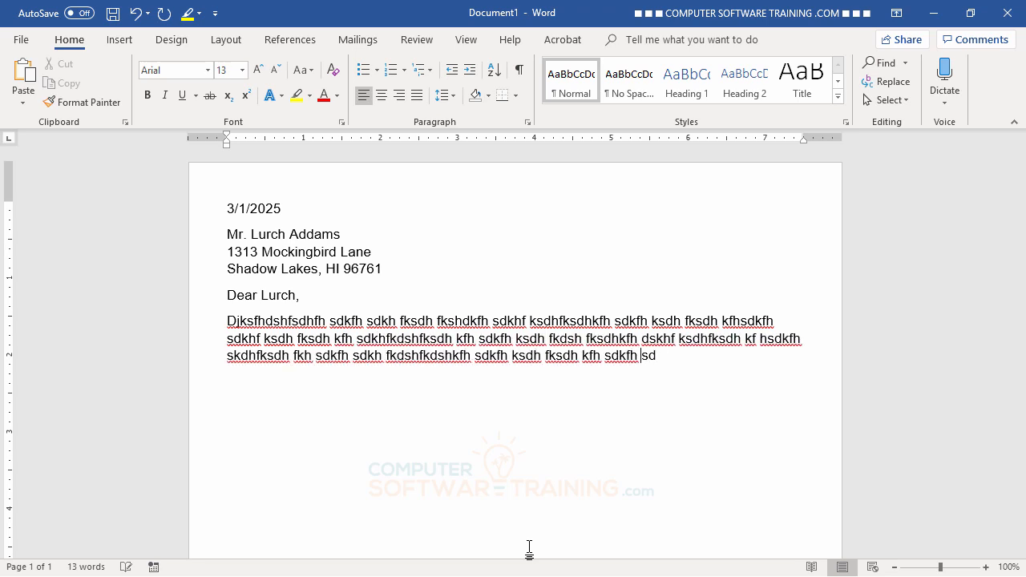
{"action": "type", "text": "kjh fkdsh fkd skfhkdsfkdsh kjfhsdkfh dksh fkdsh fkdh skfh d"}
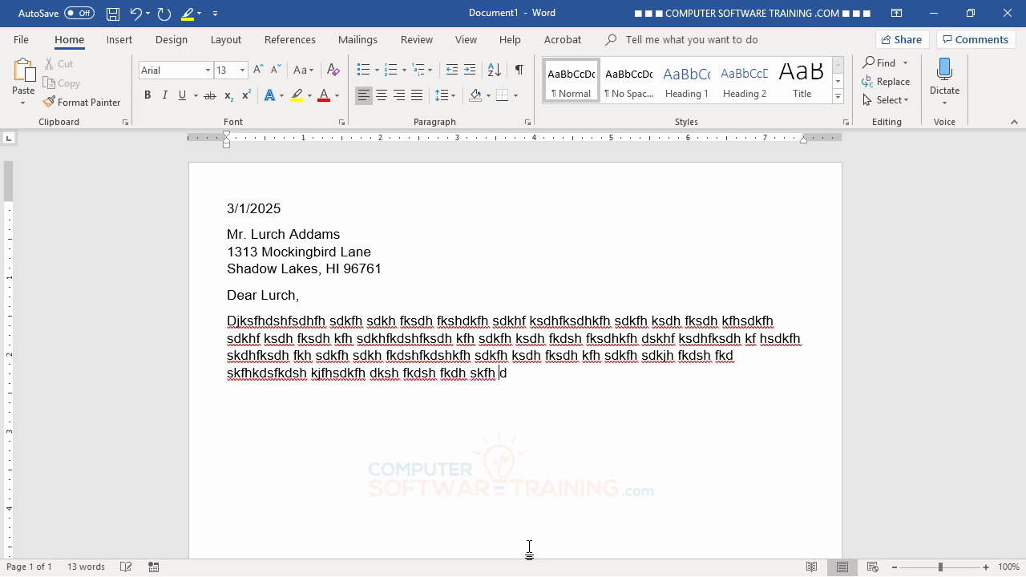
{"action": "type", "text": "skh fkdshfksdhkfh dskhf kdsh fkdshkfh dskhfksdhfkhdskfh"}
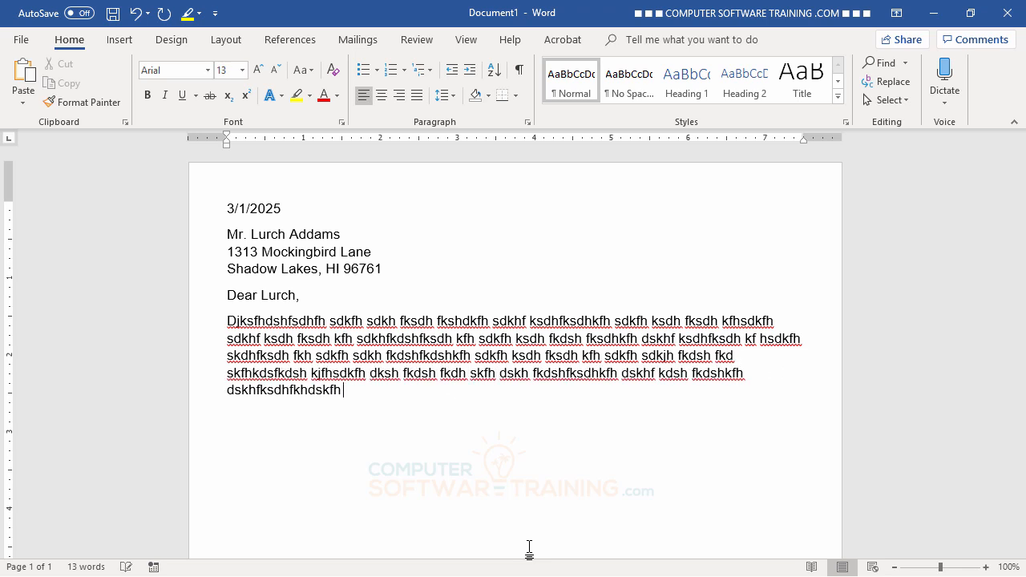
{"action": "type", "text": " dskhfkdshfkdhskf hdsk"}
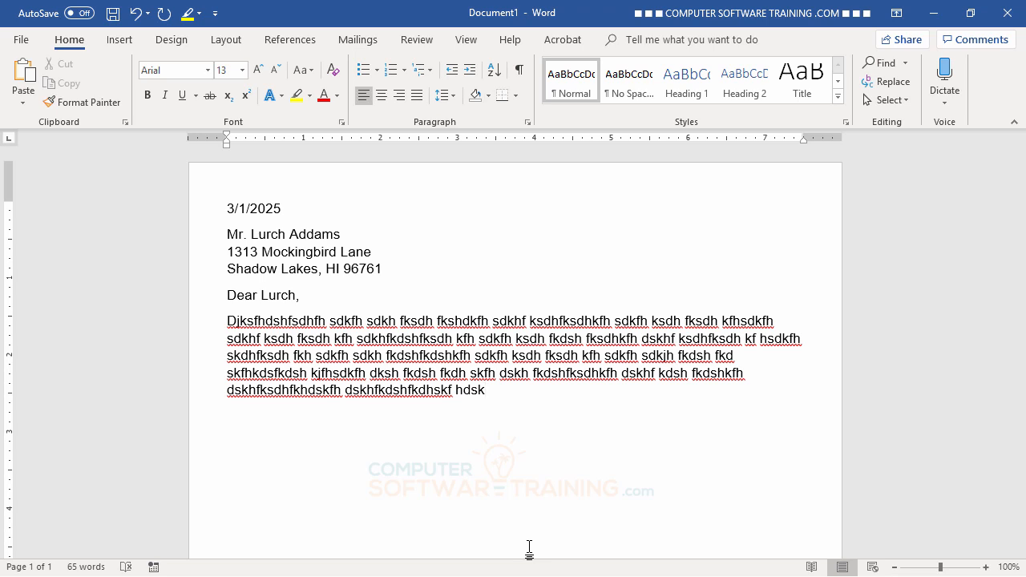
- Add a second paragraph of filler text and start a new paragraph after it
{"action": "key", "text": "Return"}
{"action": "type", "text": "Jdklfsdlkfj lsdkjflksdj klfsdlkf jsldkj fl"}
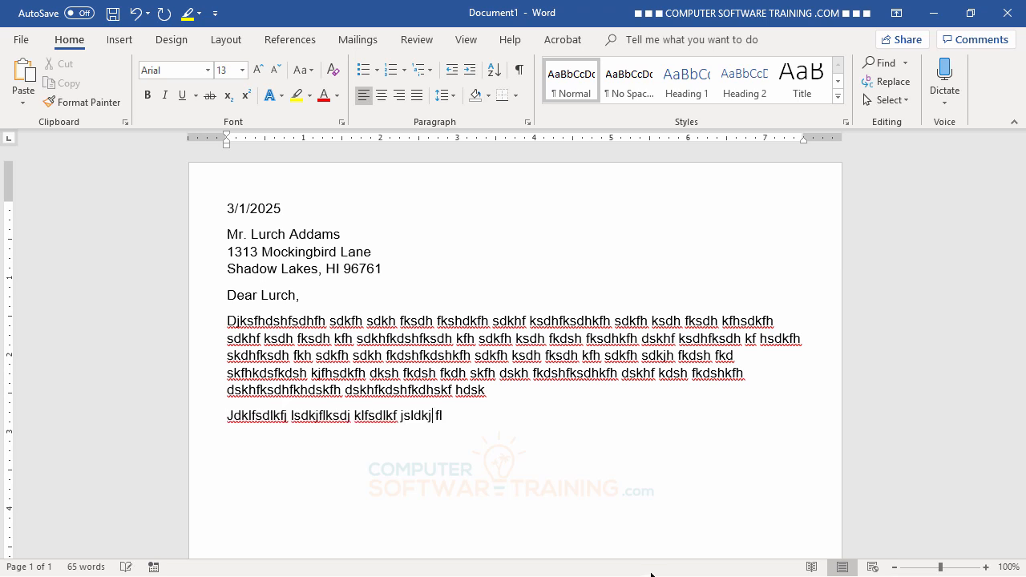
{"action": "type", "text": "ksdj flksdj lkf sdlkf jlsdkj flsdj lfksdj lkfj sdlkj flksdj flksdj flksdj lkf"}
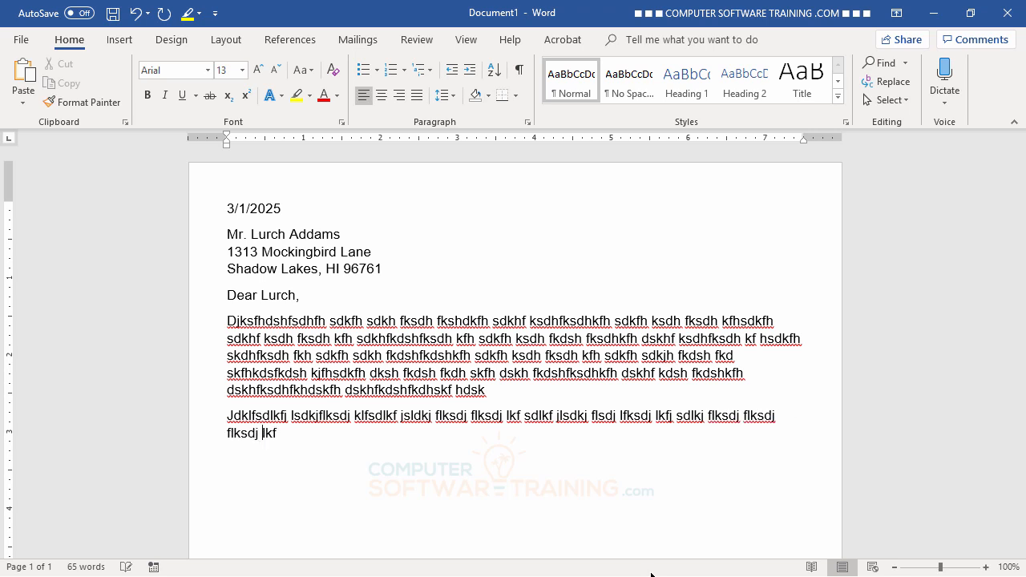
{"action": "type", "text": "j sdlkfj lsdkj flksdj flksdj lkfj sdlfj sldkj flksdj flksdj lkfj sdlkfj sdlkjf lksdj flksdj lfkjs d"}
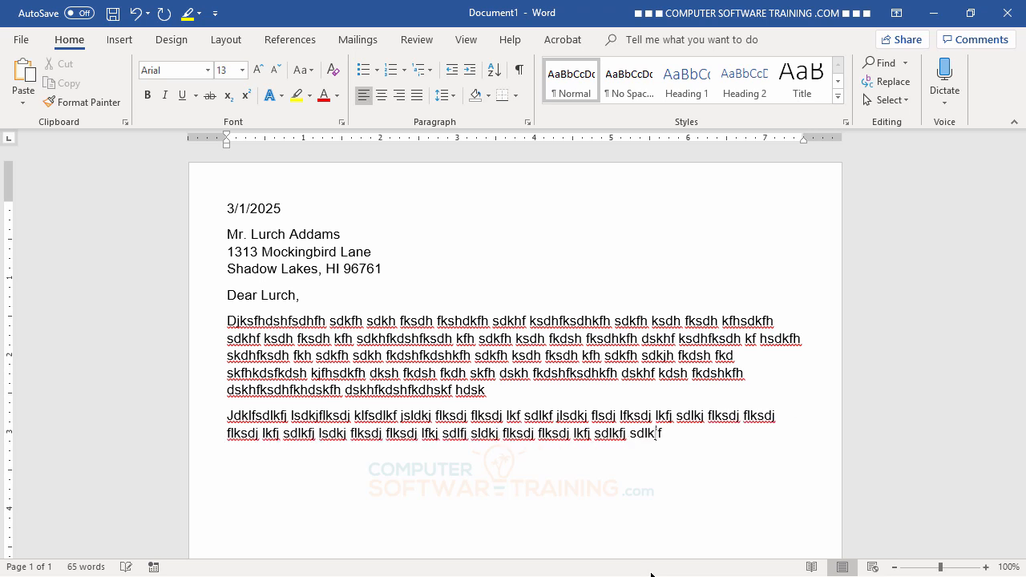
{"action": "type", "text": "lkfj sdlkfj lsdkj fl"}
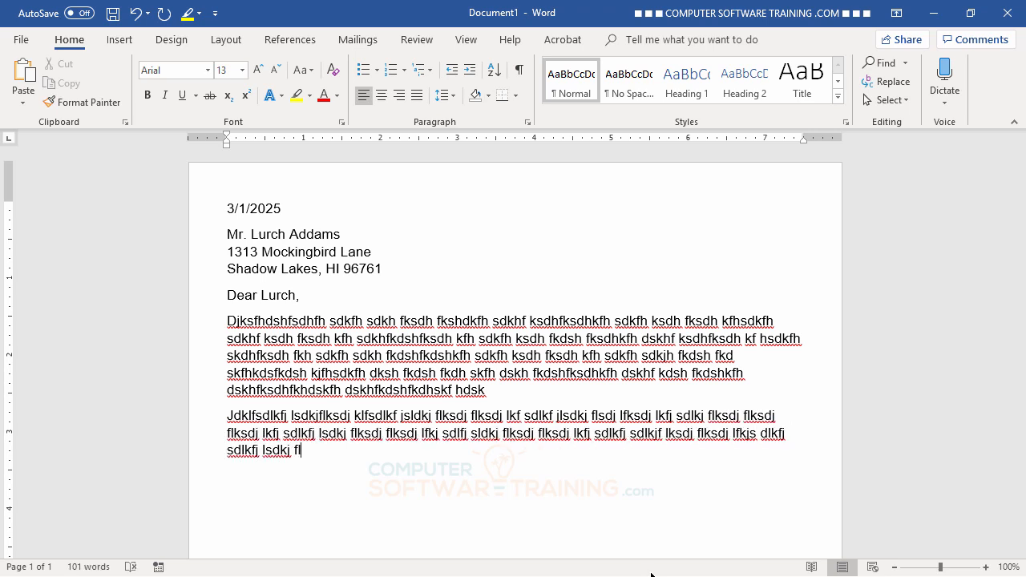
{"action": "key", "text": "Return"}
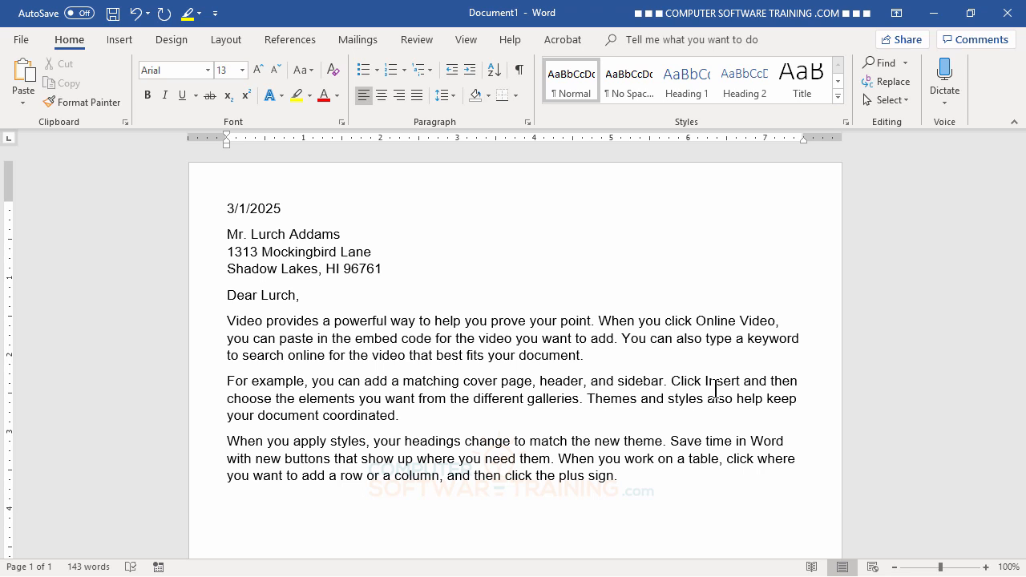
- Type the closing 'Sincerely Yours,' and the sender's name beneath the body
{"action": "type", "text": "Sincerely Yours, "}
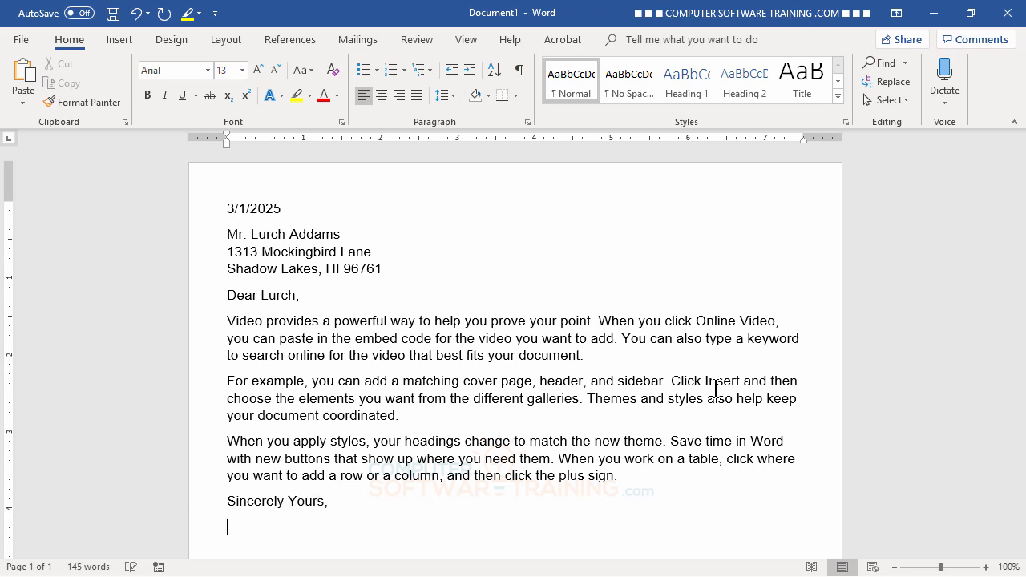
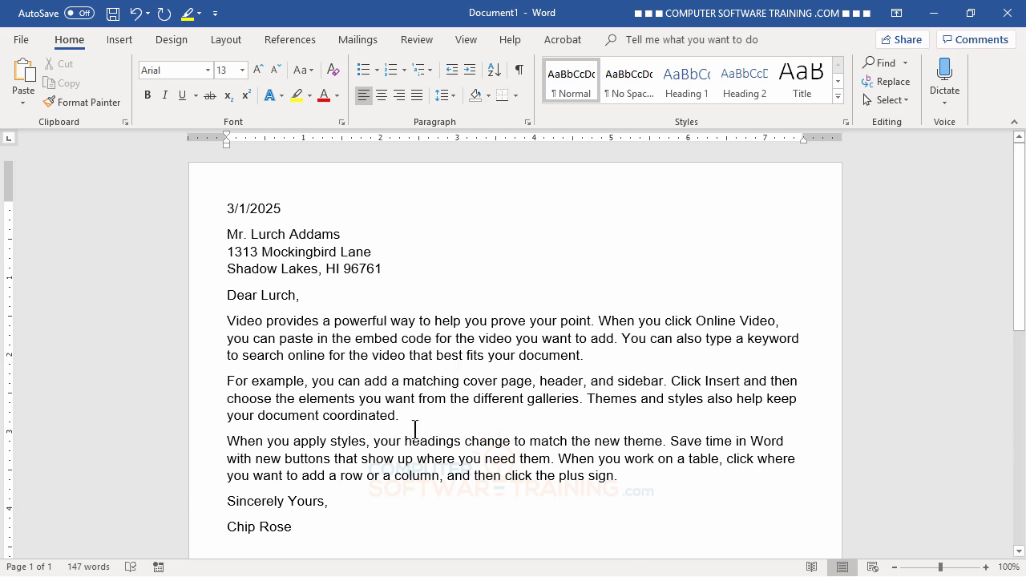
{"action": "scroll", "coordinate": [421, 398], "scroll_direction": "down", "scroll_amount": 3}
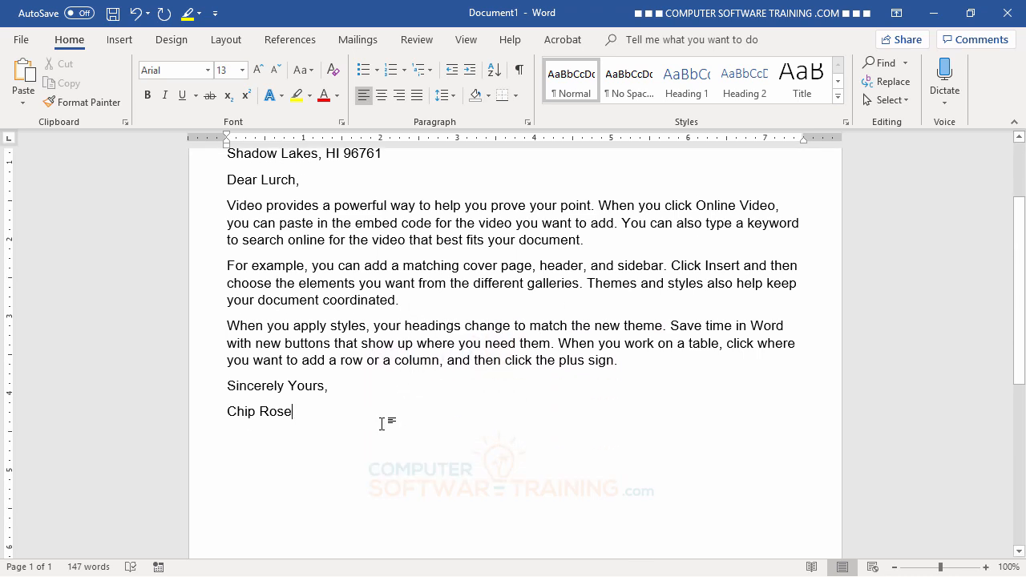
{"action": "left_click", "coordinate": [227, 386]}
- Insert a blank line above 'Sincerely Yours,' and select the signature name line
{"action": "key", "text": "Return"}
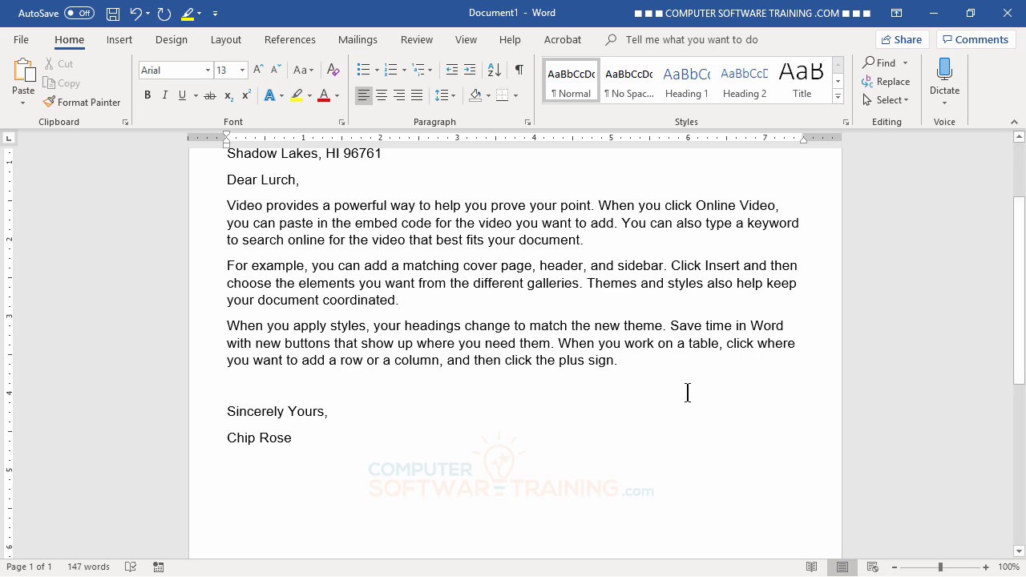
{"action": "scroll", "coordinate": [687, 392], "scroll_direction": "up", "scroll_amount": 3}
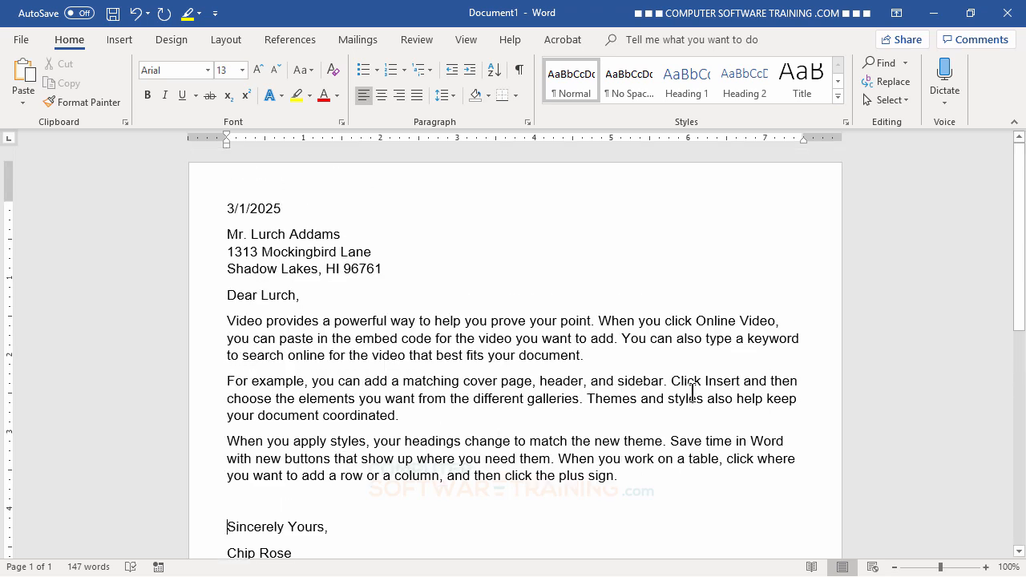
{"action": "scroll", "coordinate": [691, 392], "scroll_direction": "down", "scroll_amount": 3}
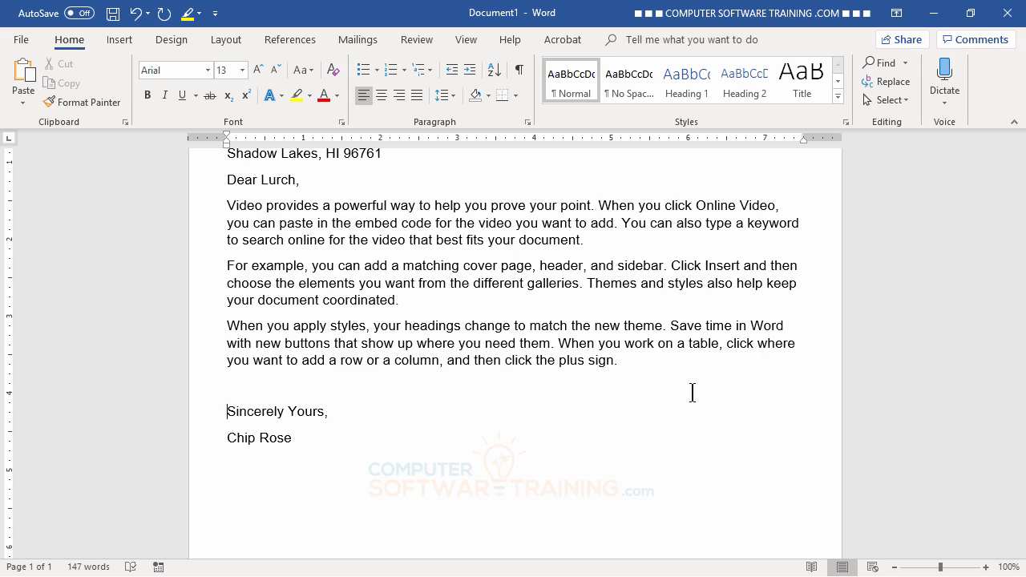
{"action": "left_click", "coordinate": [203, 449]}
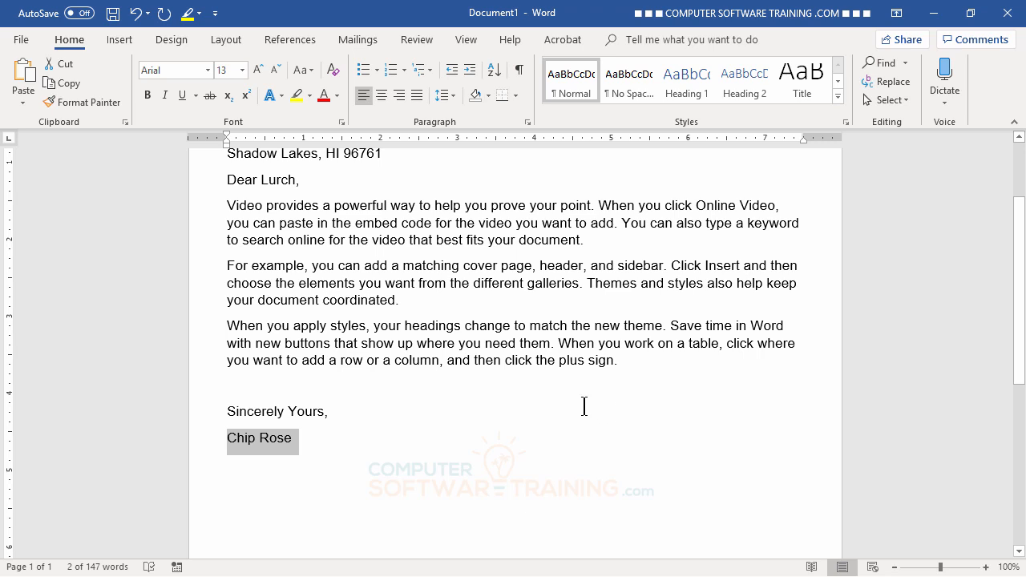
{"action": "scroll", "coordinate": [583, 407], "scroll_direction": "up", "scroll_amount": 2}
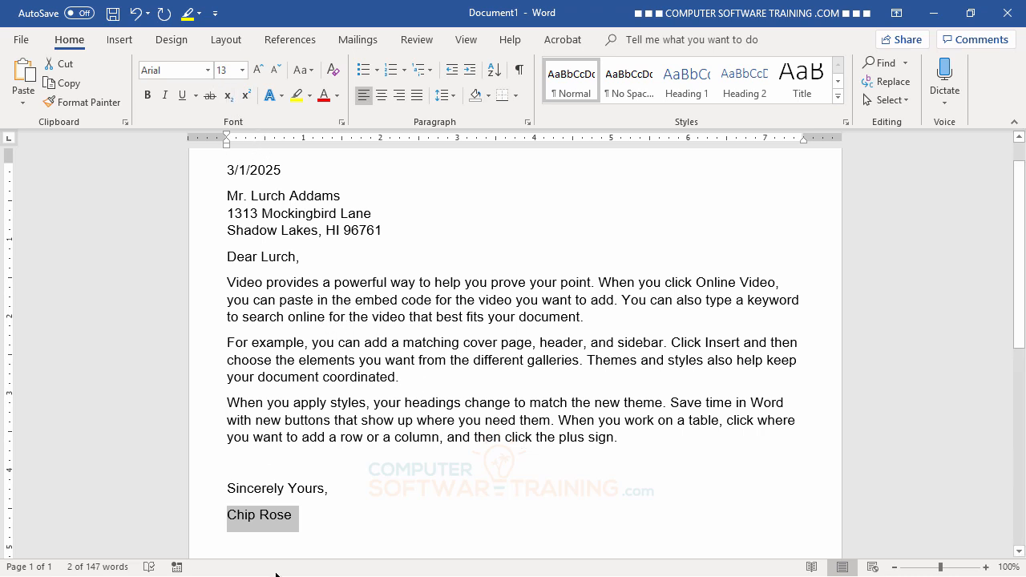
- Set the signature name in the Brush Script MT font
{"action": "left_click", "coordinate": [209, 71]}
{"action": "scroll", "coordinate": [201, 328], "scroll_direction": "down", "scroll_amount": 15}
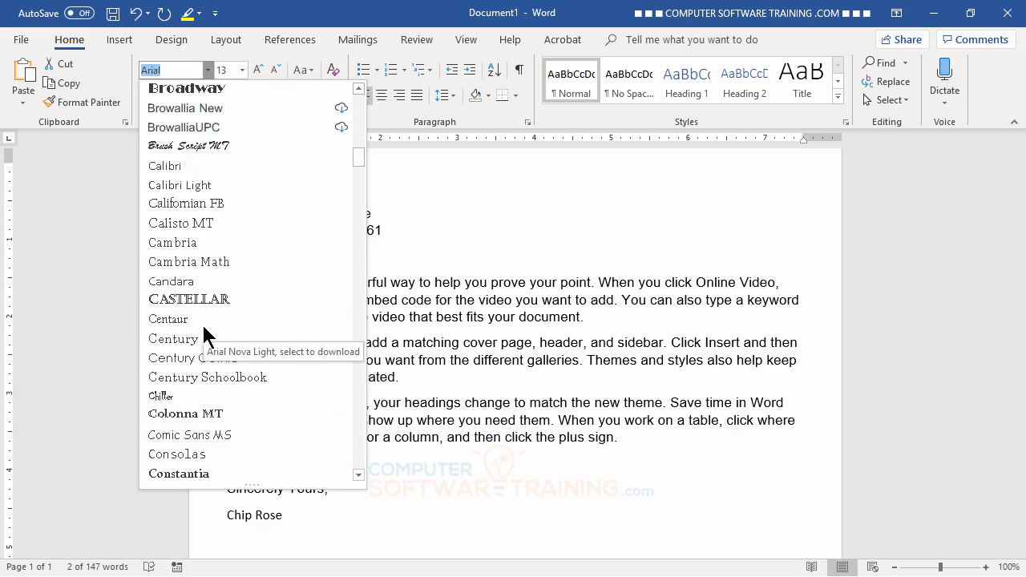
{"action": "scroll", "coordinate": [202, 330], "scroll_direction": "up", "scroll_amount": 10}
{"action": "scroll", "coordinate": [202, 330], "scroll_direction": "down", "scroll_amount": 5}
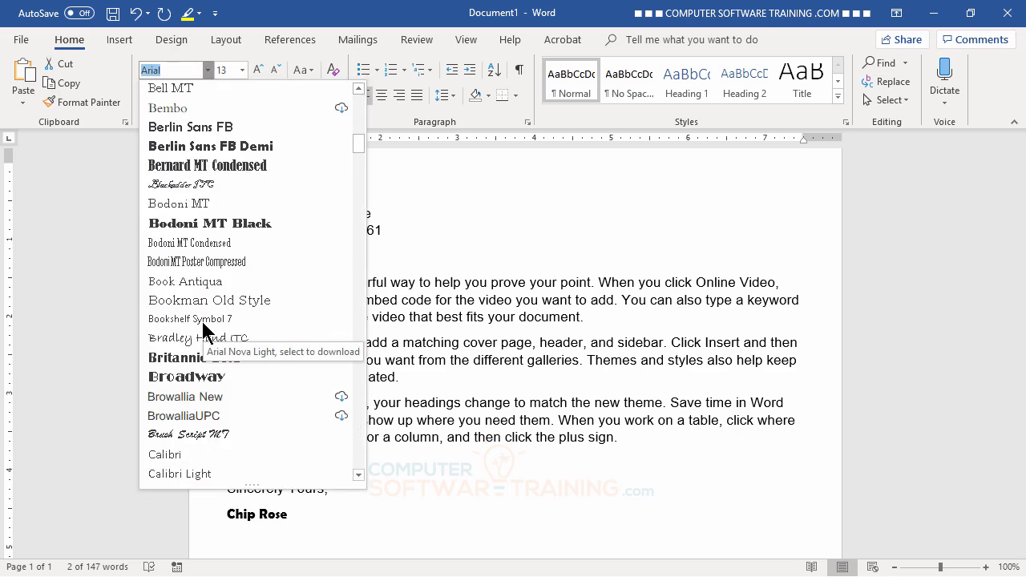
{"action": "scroll", "coordinate": [203, 328], "scroll_direction": "down", "scroll_amount": 3}
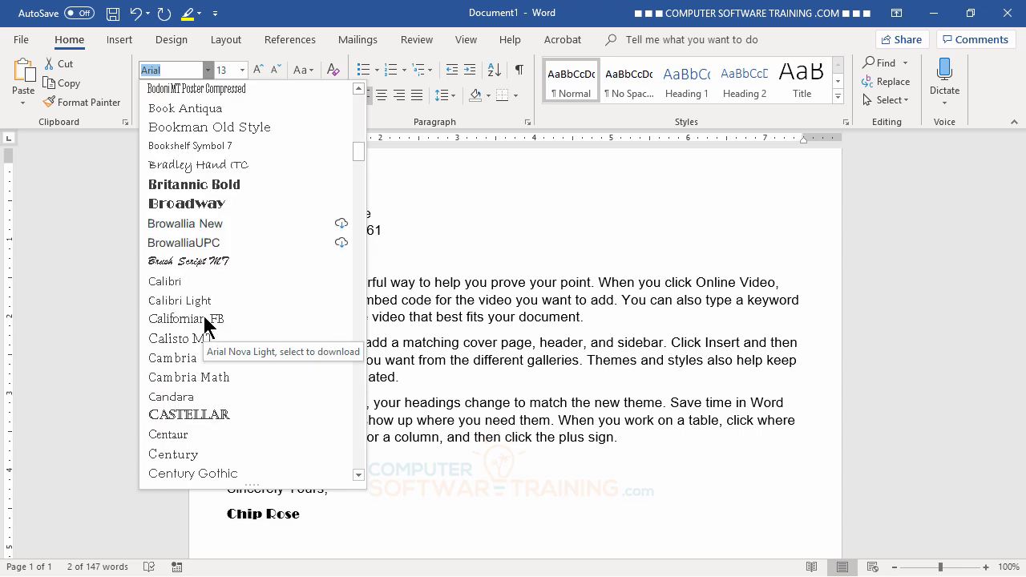
{"action": "left_click", "coordinate": [187, 268]}
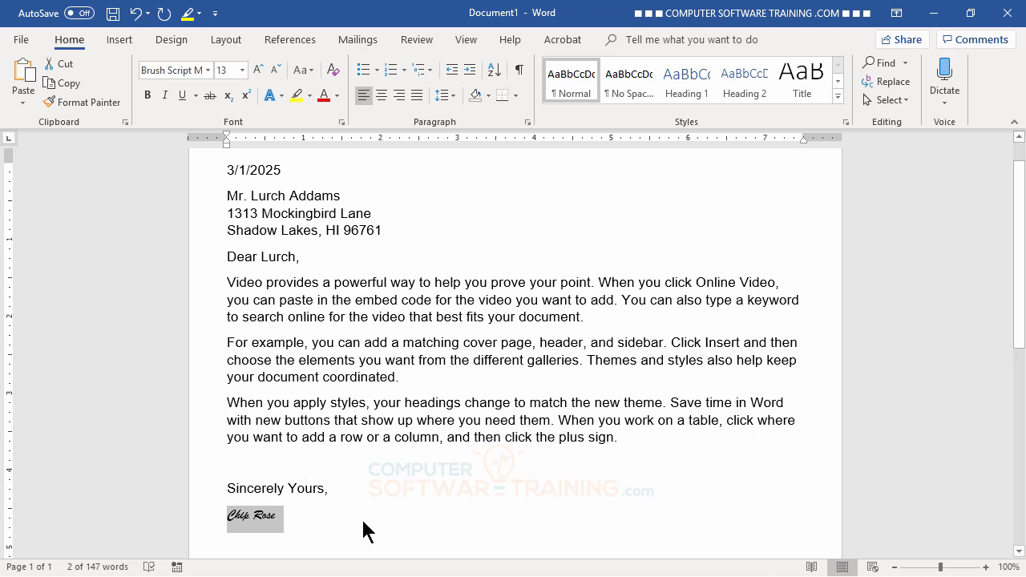
- Enlarge the signature name step by step to 24 pt, then reselect it
{"action": "left_click", "coordinate": [256, 70]}
{"action": "left_click", "coordinate": [256, 70]}
{"action": "left_click", "coordinate": [256, 70]}
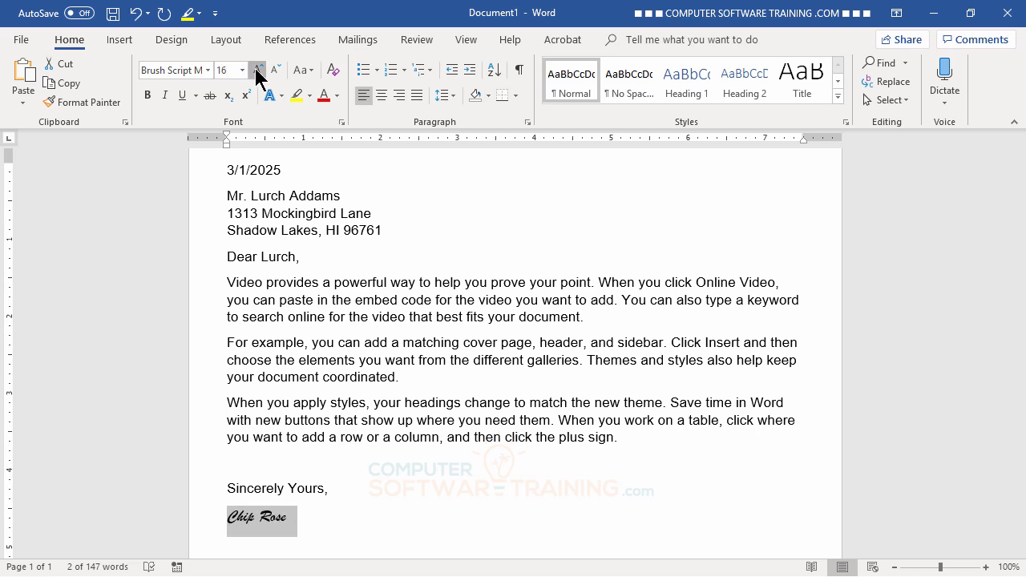
{"action": "left_click", "coordinate": [256, 71]}
{"action": "left_click", "coordinate": [256, 71]}
{"action": "left_click", "coordinate": [256, 71]}
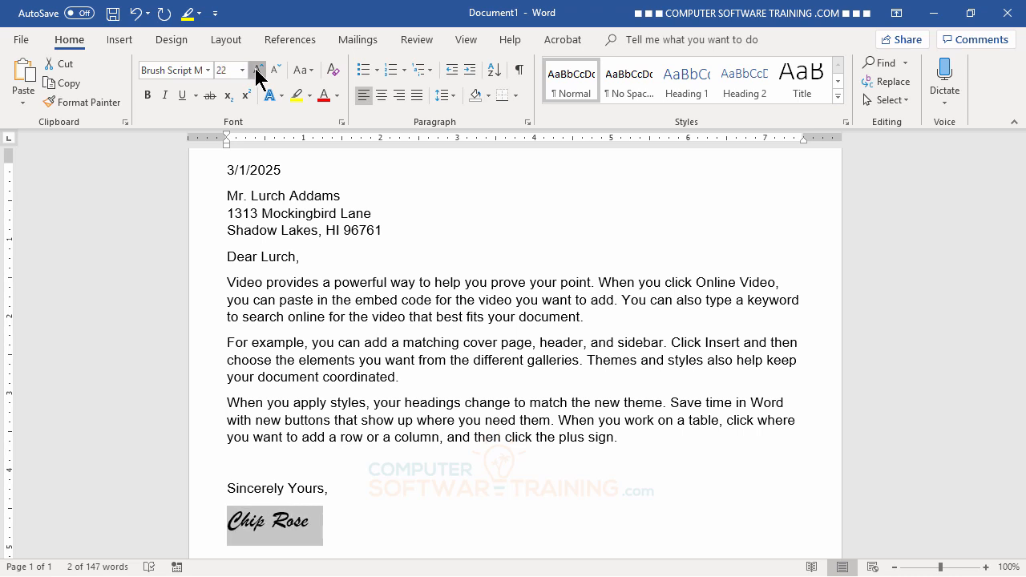
{"action": "left_click", "coordinate": [453, 385]}
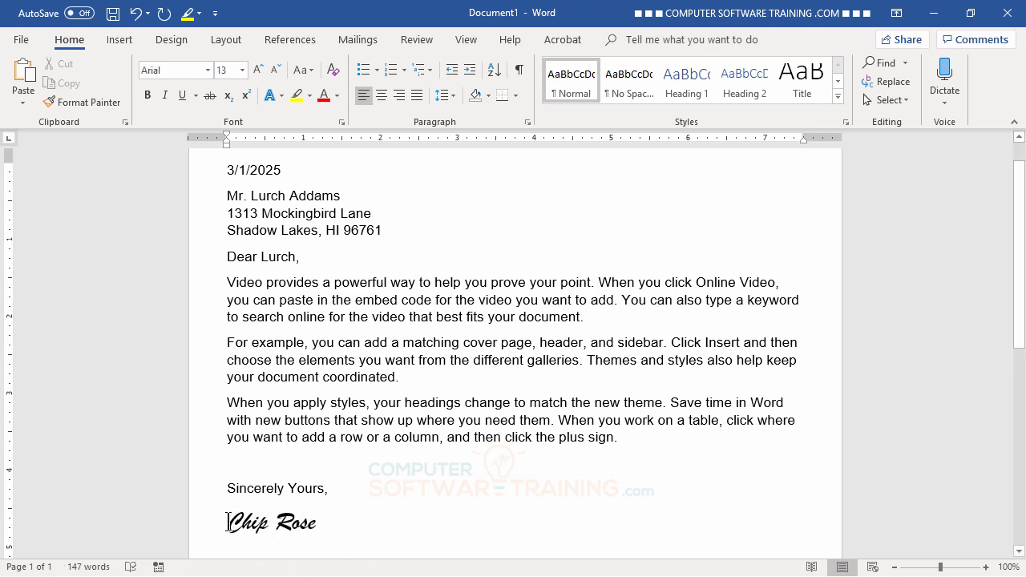
{"action": "left_click_drag", "start_coordinate": [228, 523], "coordinate": [317, 523]}
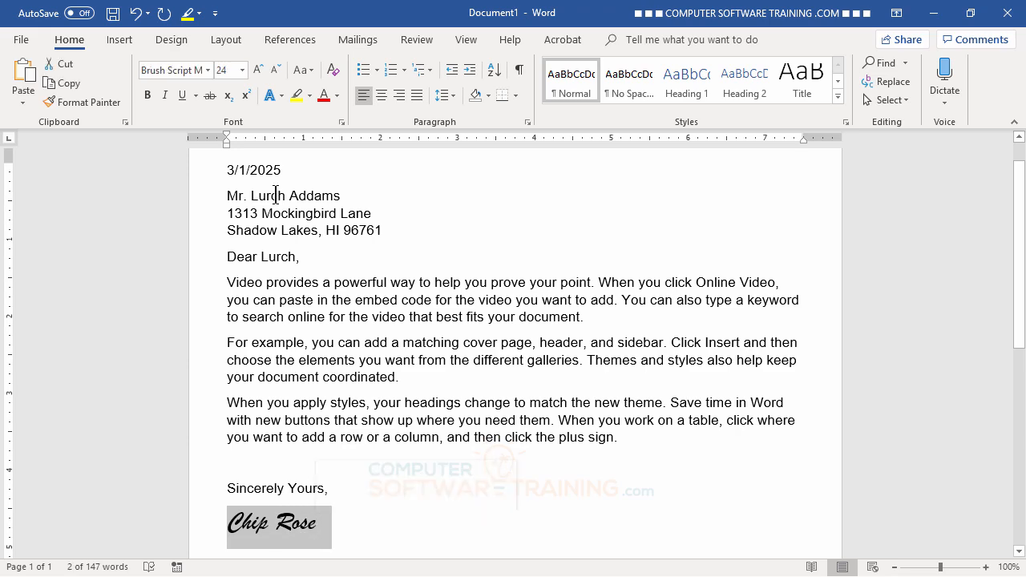
- Browse the font list and switch the signature name from Brush Script MT to Mistral
{"action": "left_click", "coordinate": [208, 69]}
{"action": "scroll", "coordinate": [210, 289], "scroll_direction": "down", "scroll_amount": 15}
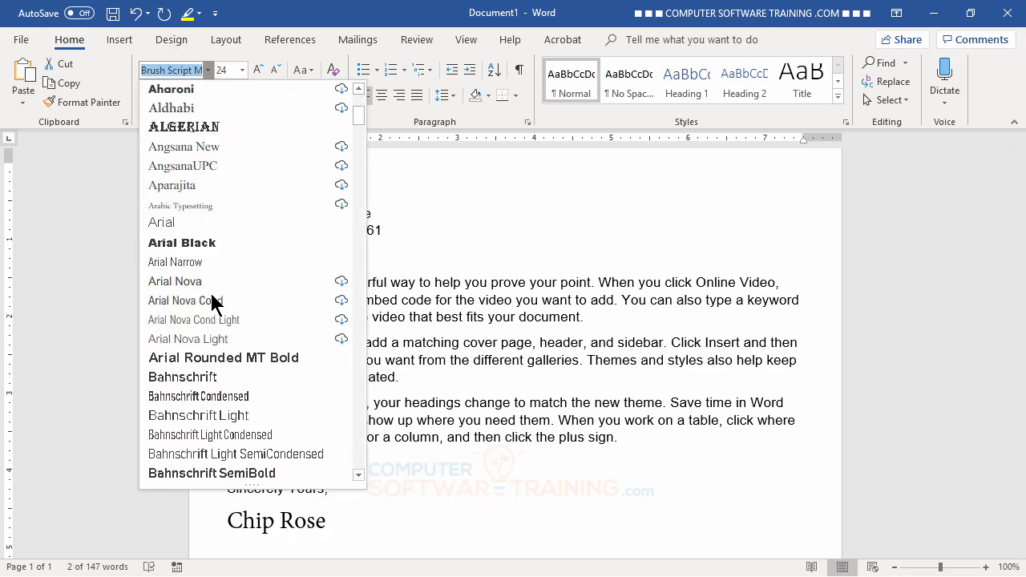
{"action": "scroll", "coordinate": [211, 301], "scroll_direction": "down", "scroll_amount": 20}
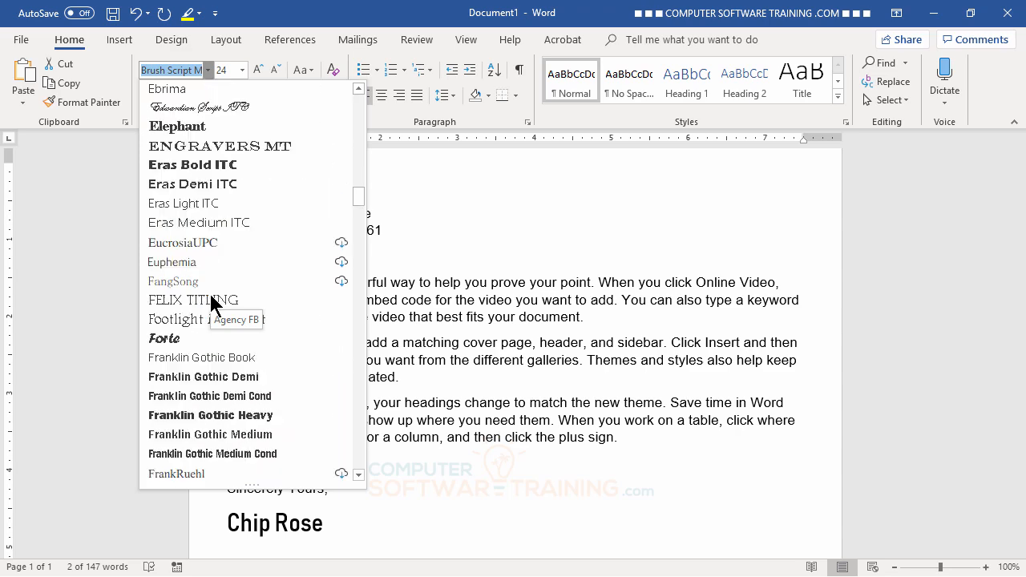
{"action": "scroll", "coordinate": [211, 301], "scroll_direction": "down", "scroll_amount": 20}
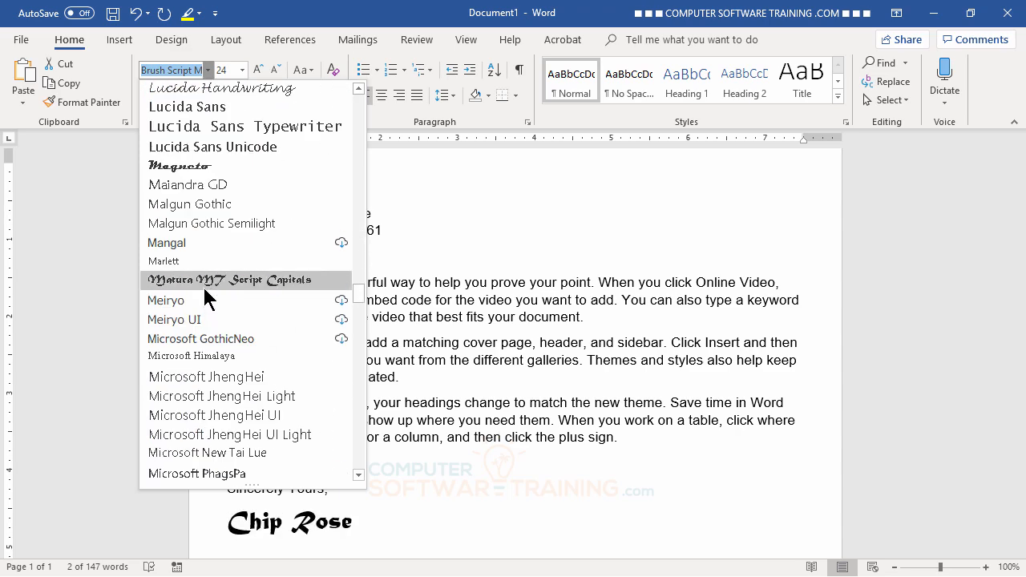
{"action": "scroll", "coordinate": [202, 288], "scroll_direction": "up", "scroll_amount": 1}
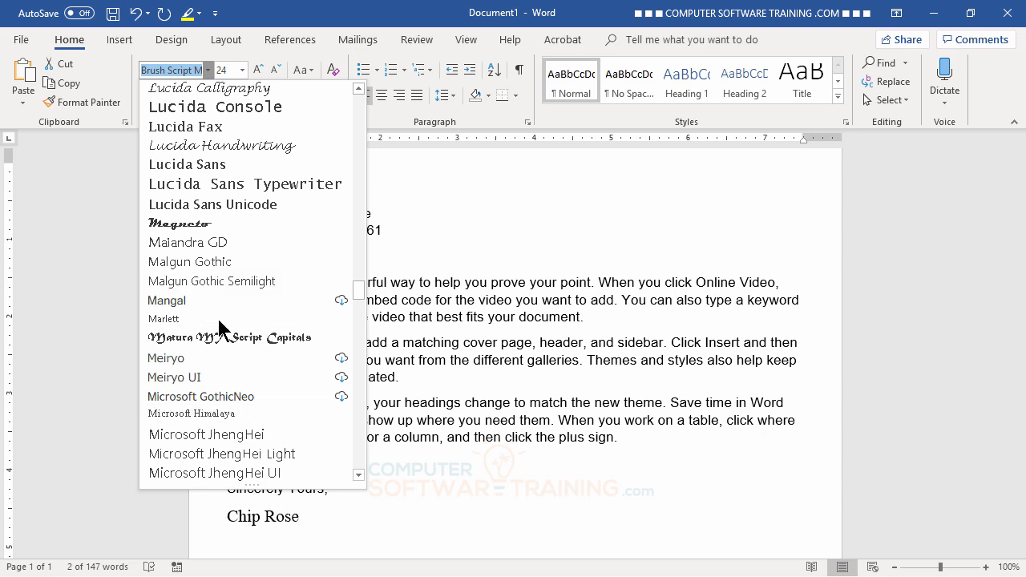
{"action": "scroll", "coordinate": [227, 325], "scroll_direction": "down", "scroll_amount": 1}
{"action": "scroll", "coordinate": [224, 328], "scroll_direction": "down", "scroll_amount": 3}
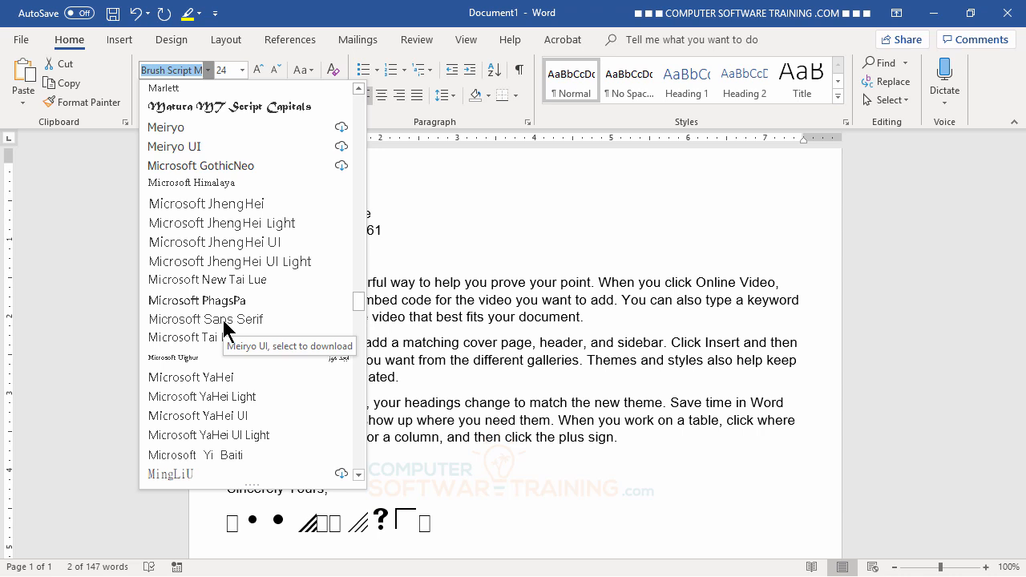
{"action": "scroll", "coordinate": [224, 328], "scroll_direction": "down", "scroll_amount": 1}
{"action": "scroll", "coordinate": [224, 329], "scroll_direction": "down", "scroll_amount": 2}
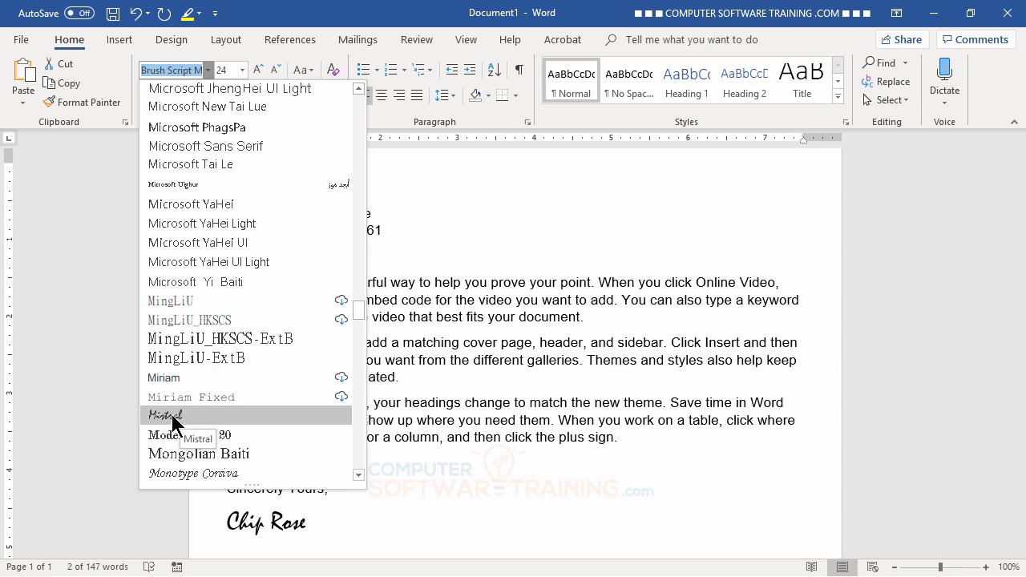
{"action": "left_click", "coordinate": [172, 414]}
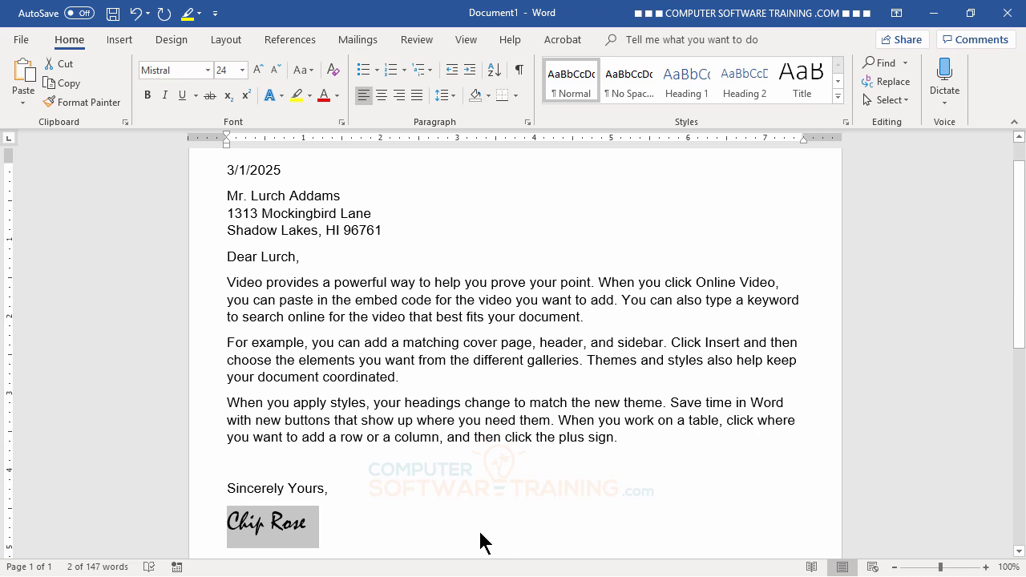
- Compare alternative fonts in the list and keep Mistral for the signature
{"action": "left_click", "coordinate": [209, 72]}
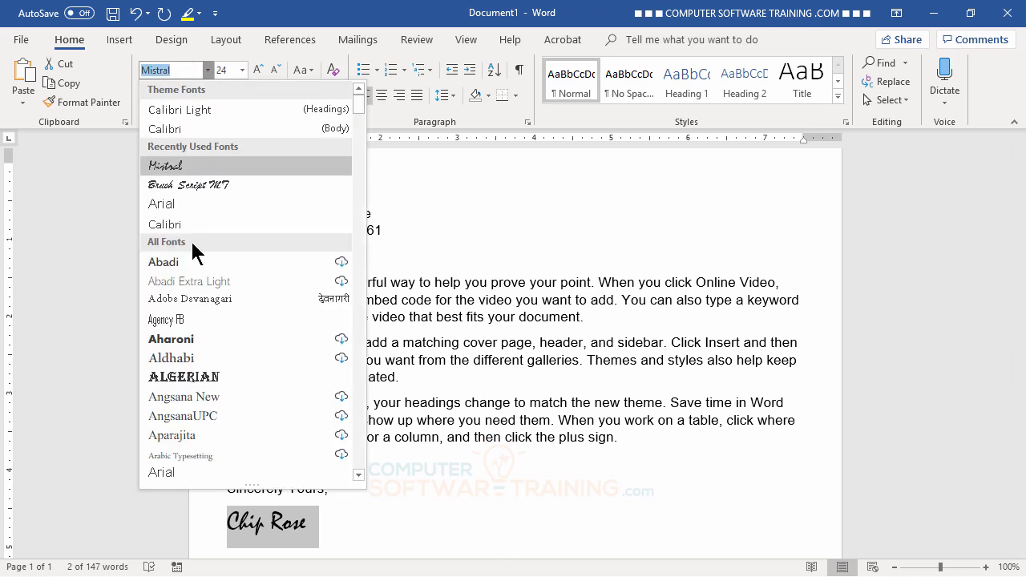
{"action": "scroll", "coordinate": [192, 321], "scroll_direction": "down", "scroll_amount": 15}
{"action": "scroll", "coordinate": [198, 394], "scroll_direction": "down", "scroll_amount": 20}
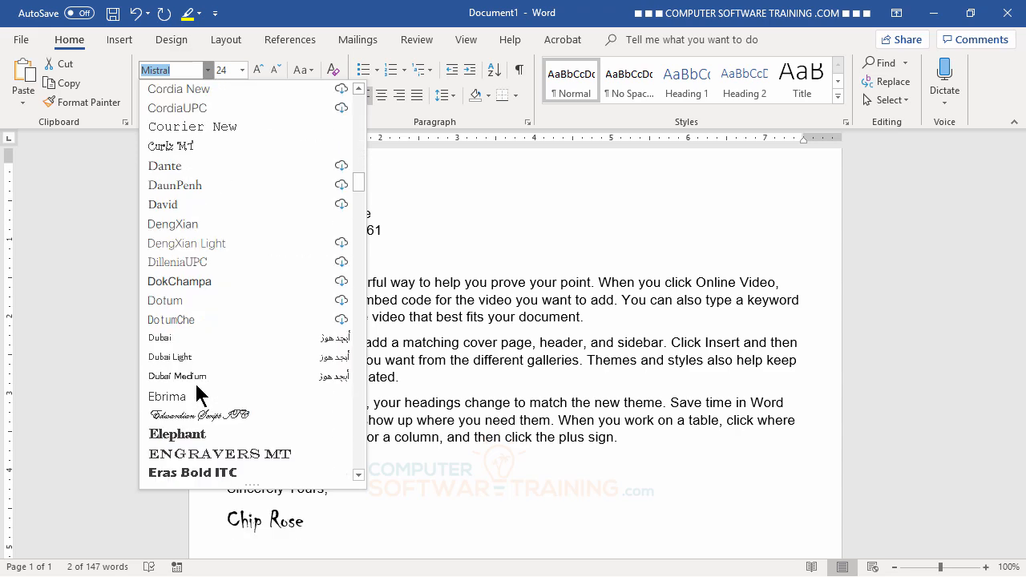
{"action": "scroll", "coordinate": [198, 394], "scroll_direction": "down", "scroll_amount": 20}
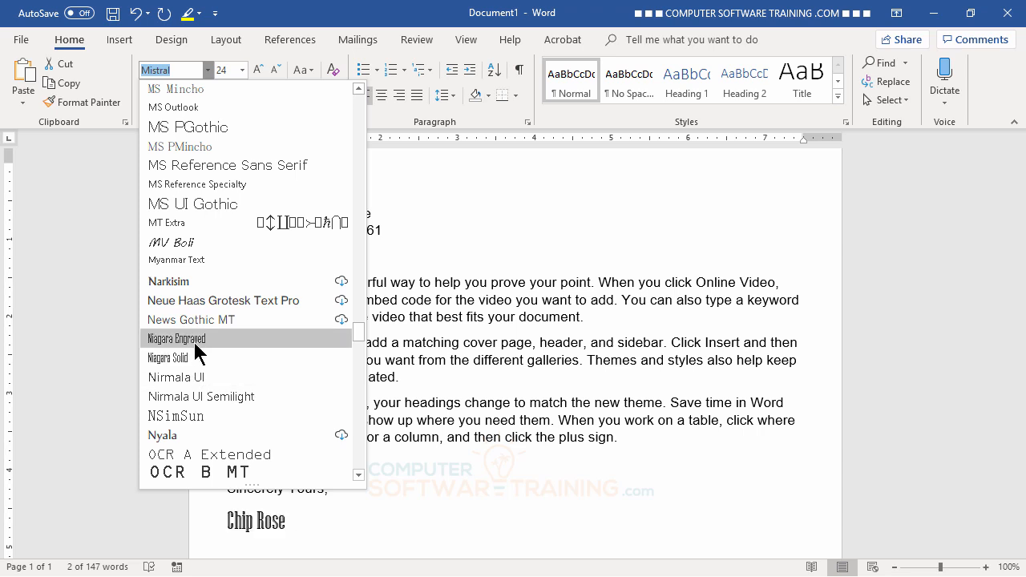
{"action": "scroll", "coordinate": [199, 350], "scroll_direction": "down", "scroll_amount": 7}
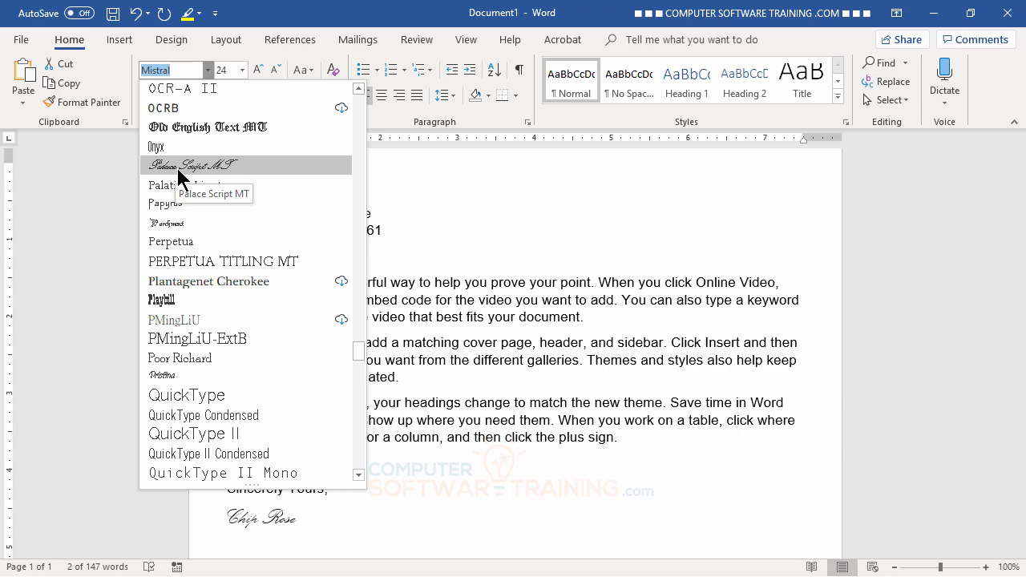
{"action": "scroll", "coordinate": [184, 171], "scroll_direction": "up", "scroll_amount": 20}
{"action": "scroll", "coordinate": [185, 257], "scroll_direction": "up", "scroll_amount": 20}
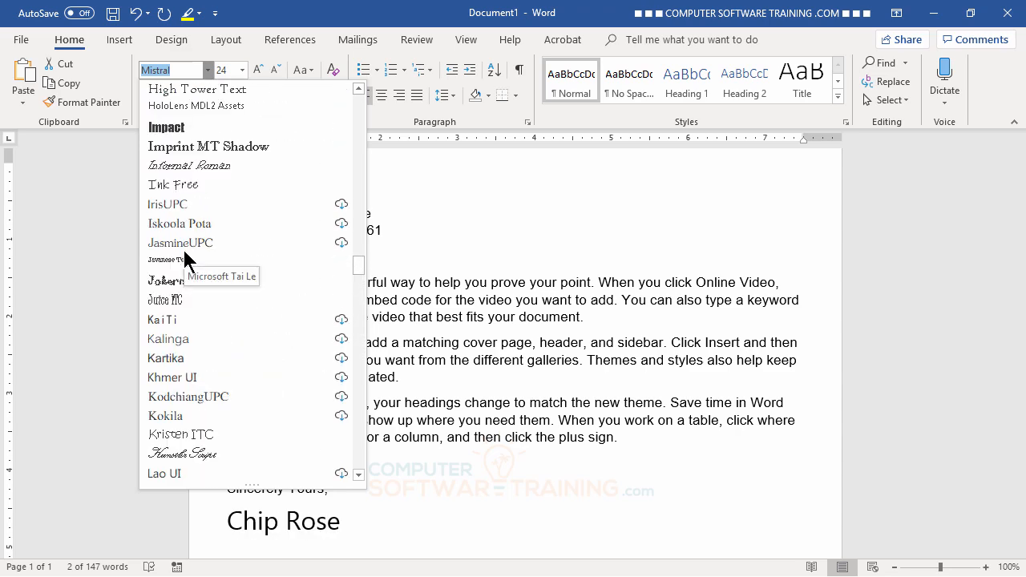
{"action": "scroll", "coordinate": [183, 256], "scroll_direction": "up", "scroll_amount": 4}
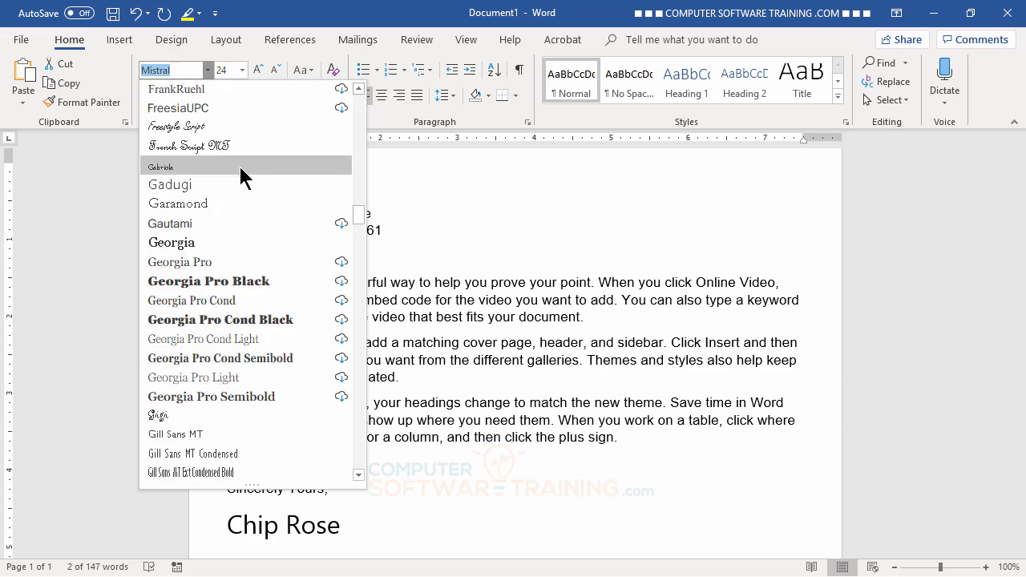
{"action": "scroll", "coordinate": [267, 217], "scroll_direction": "down", "scroll_amount": 15}
{"action": "scroll", "coordinate": [261, 211], "scroll_direction": "down", "scroll_amount": 17}
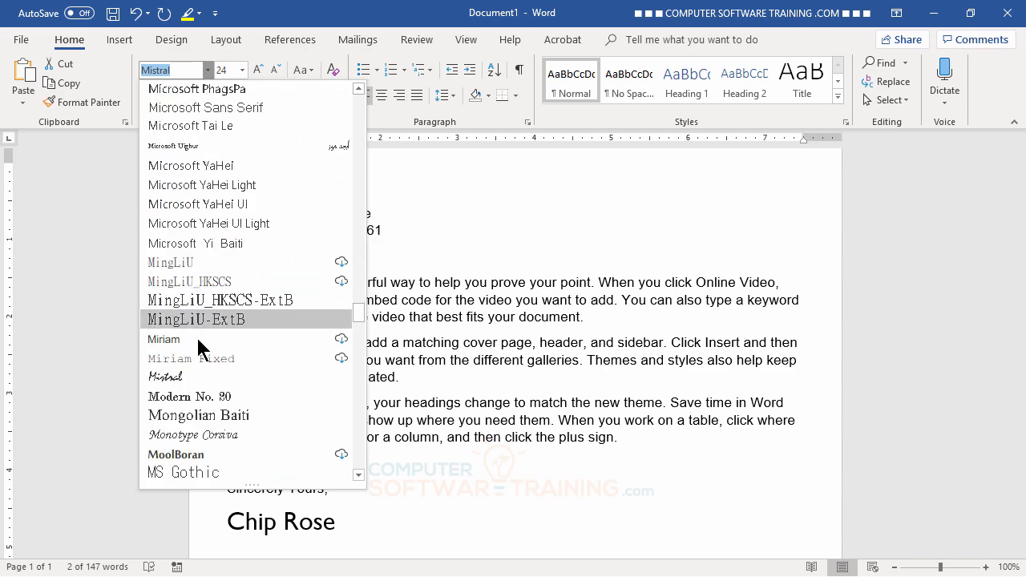
{"action": "left_click", "coordinate": [179, 377]}
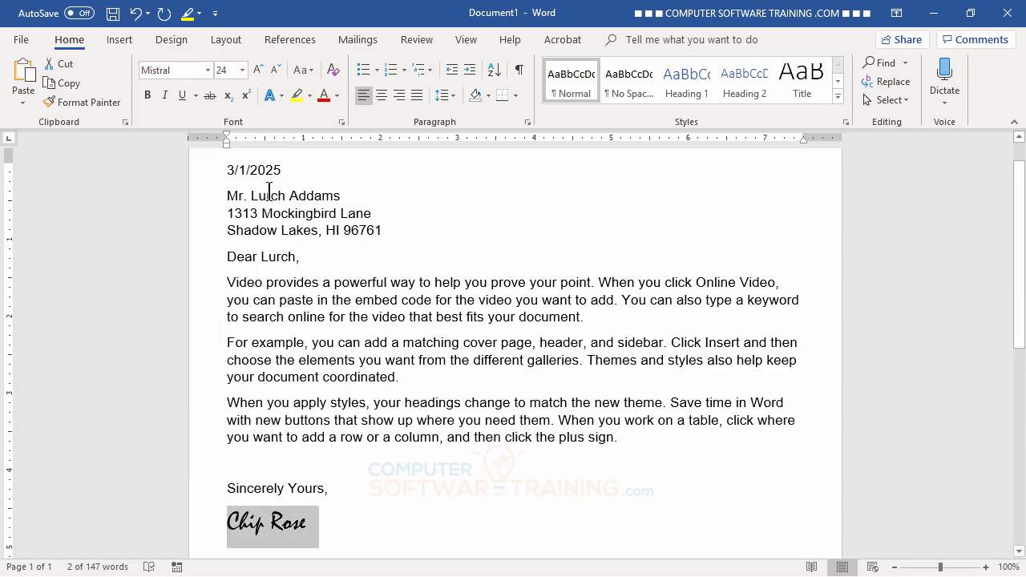
- Increase the signature to 26 pt and return to the body text
{"action": "left_click", "coordinate": [257, 70]}
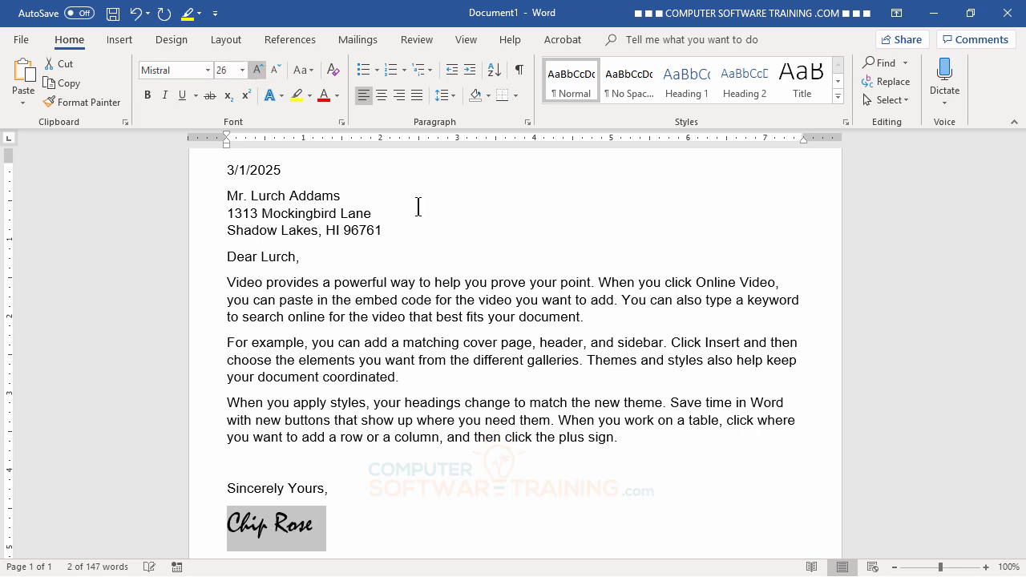
{"action": "left_click", "coordinate": [491, 284]}
{"action": "scroll", "coordinate": [503, 318], "scroll_direction": "up", "scroll_amount": 1}
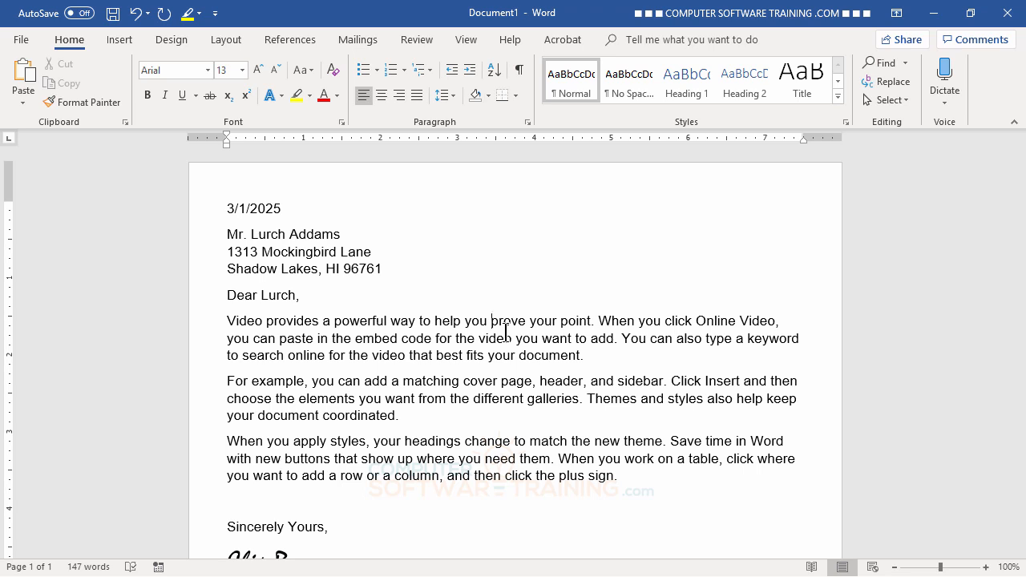
{"action": "scroll", "coordinate": [495, 337], "scroll_direction": "down", "scroll_amount": 3}
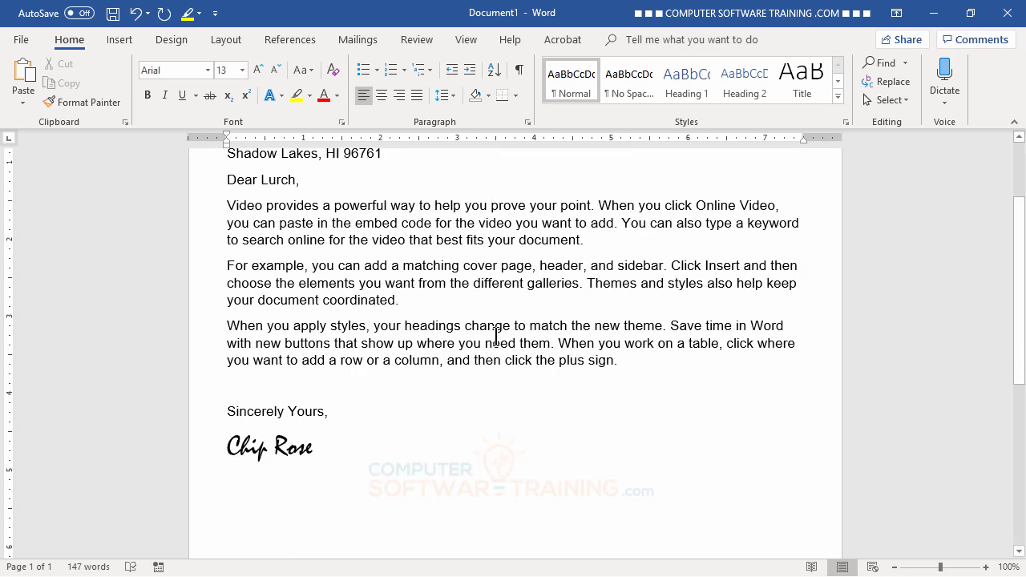
{"action": "scroll", "coordinate": [495, 336], "scroll_direction": "up", "scroll_amount": 3}
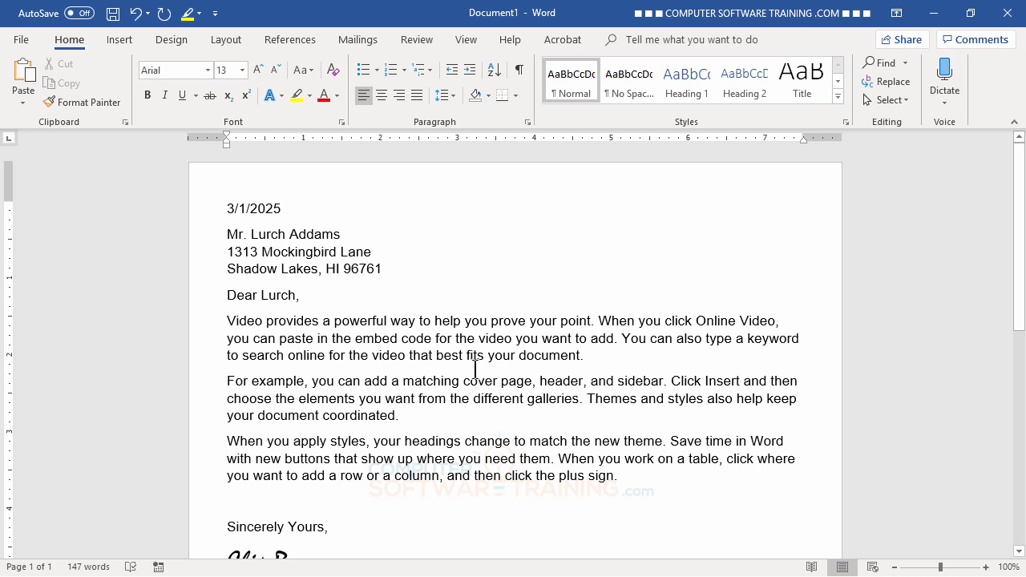
{"action": "scroll", "coordinate": [475, 368], "scroll_direction": "down", "scroll_amount": 3}
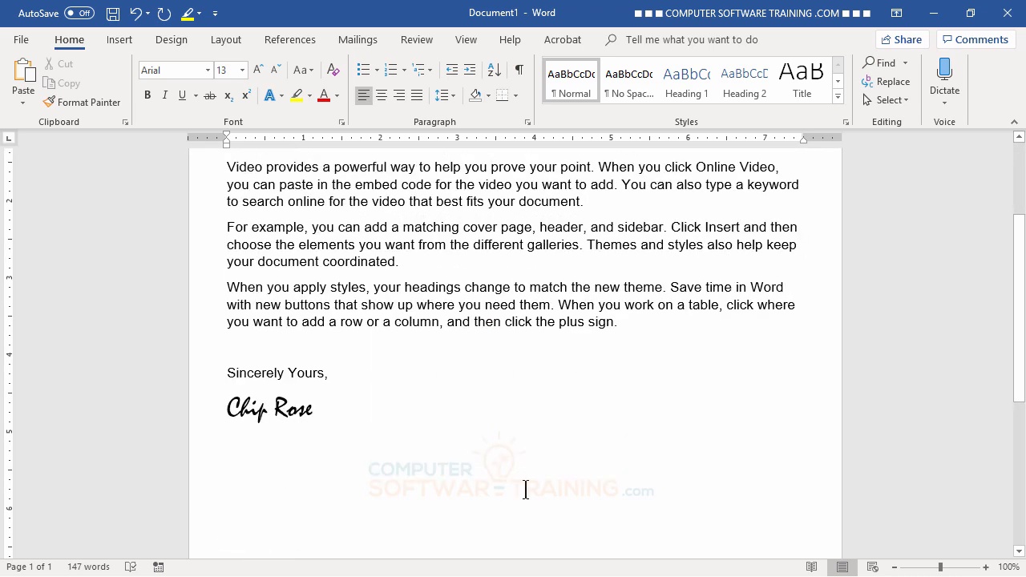
{"action": "scroll", "coordinate": [539, 322], "scroll_direction": "up", "scroll_amount": 3}
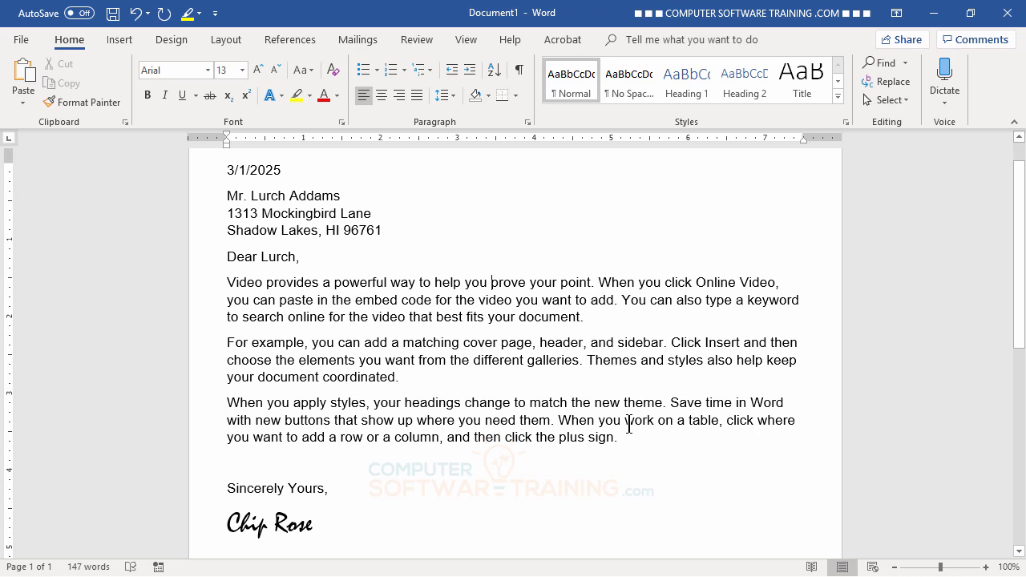
{"action": "scroll", "coordinate": [477, 345], "scroll_direction": "down", "scroll_amount": 1}
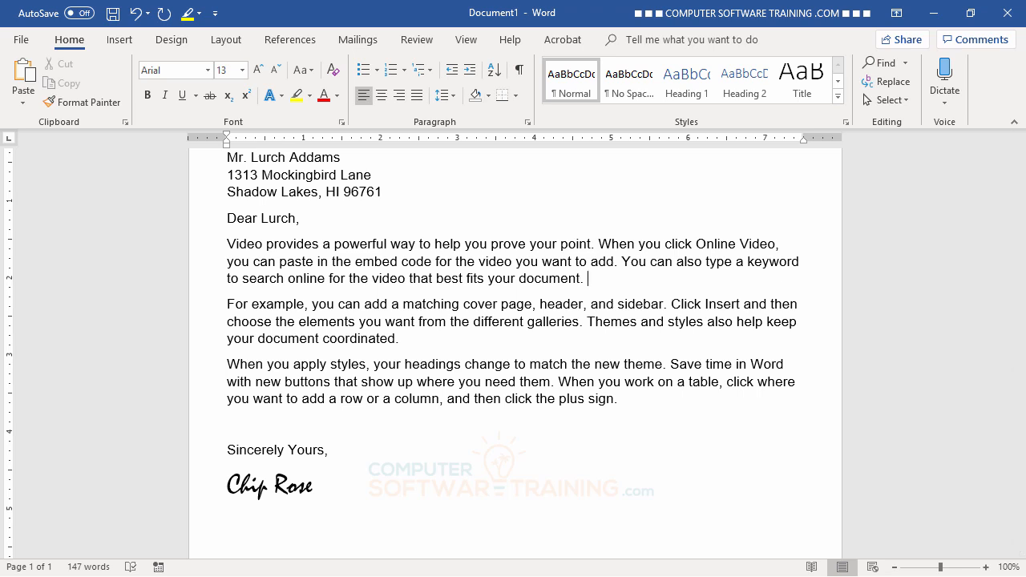
- Insert an empty paragraph after 'document.' and check the dictation languages without changing them
{"action": "key", "text": "Return"}
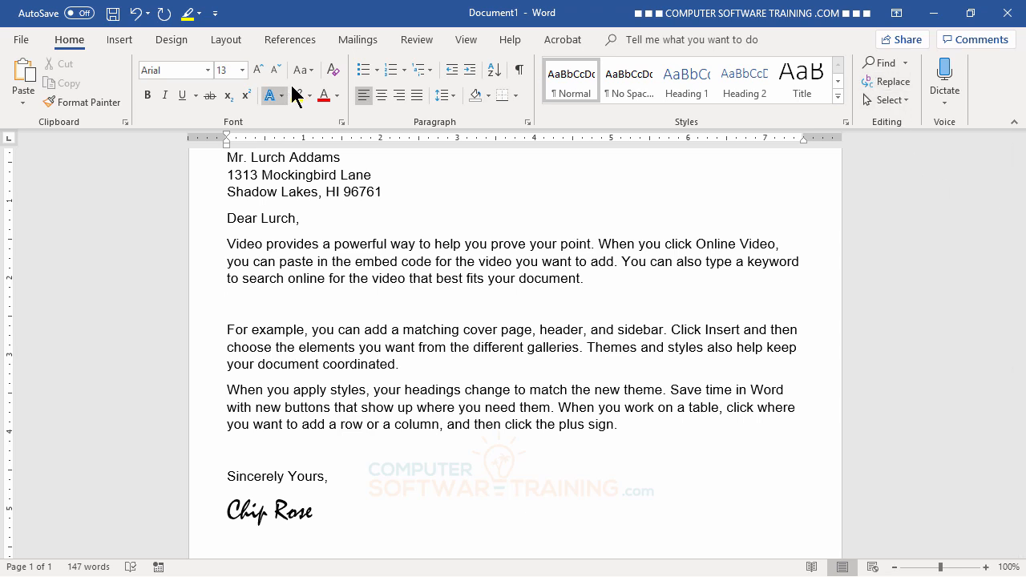
{"action": "left_click", "coordinate": [947, 103]}
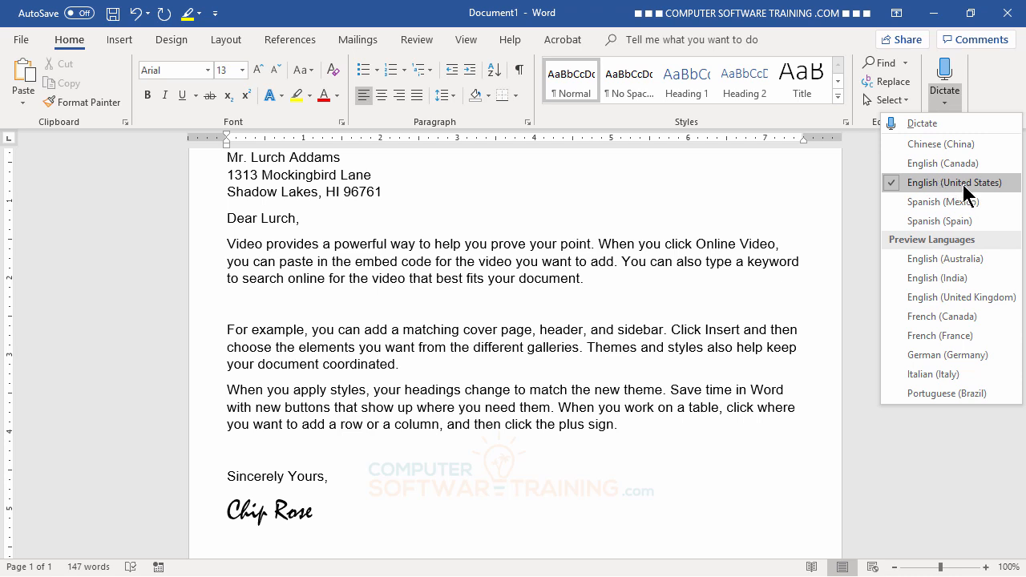
{"action": "left_click", "coordinate": [997, 82]}
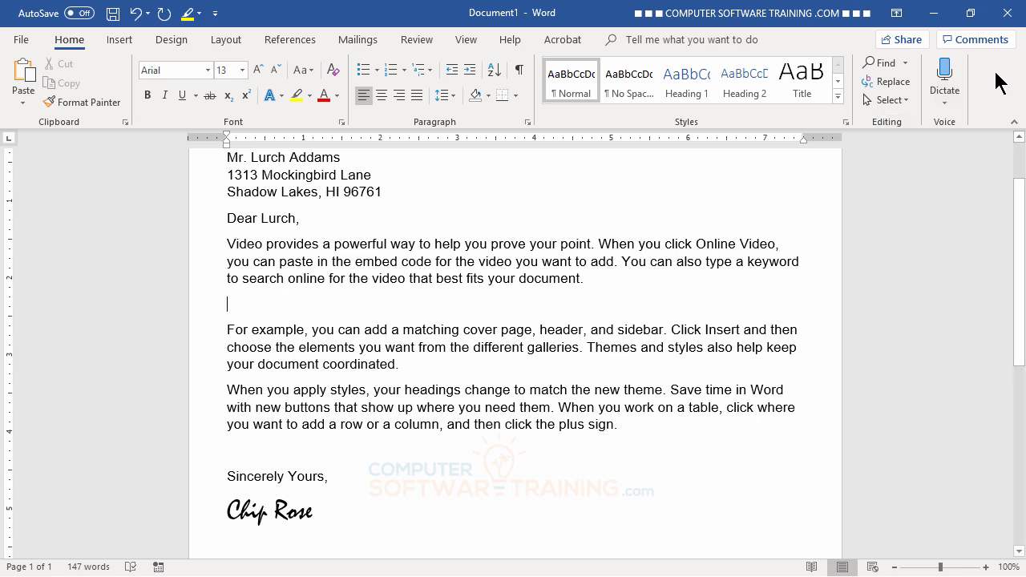
- Start dictation and erase the unwanted words 'Like that' from the line
{"action": "left_click", "coordinate": [946, 74]}
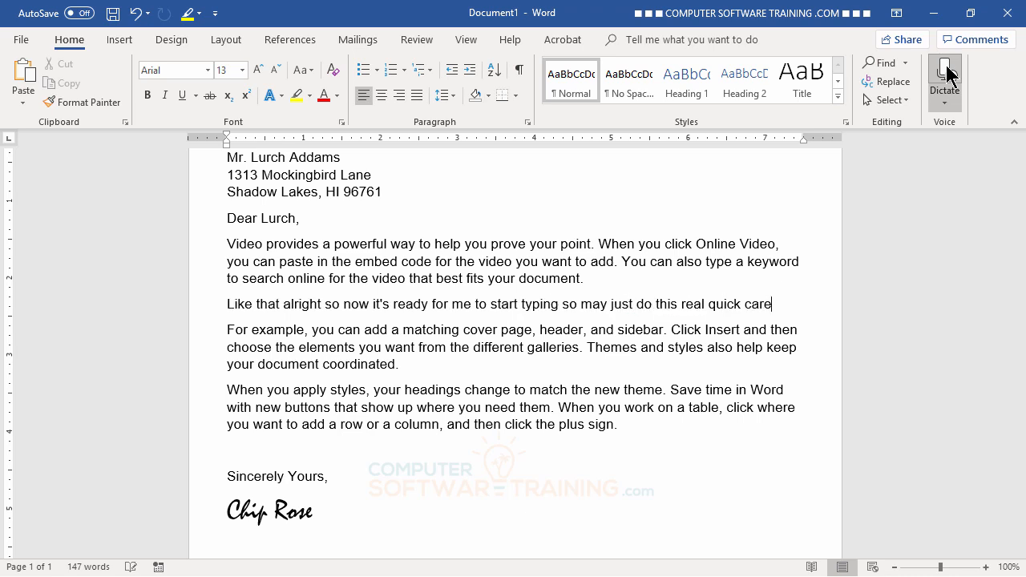
{"action": "key", "text": "BackSpace"}
{"action": "key", "text": "BackSpace"}
{"action": "key", "text": "BackSpace"}
{"action": "key", "text": "BackSpace"}
{"action": "key", "text": "BackSpace"}
{"action": "key", "text": "BackSpace"}
{"action": "key", "text": "BackSpace"}
{"action": "key", "text": "BackSpace"}
{"action": "key", "text": "BackSpace"}
{"action": "key", "text": "BackSpace"}
{"action": "key", "text": "BackSpace"}
{"action": "key", "text": "BackSpace"}
{"action": "key", "text": "BackSpace"}
{"action": "key", "text": "BackSpace"}
{"action": "key", "text": "BackSpace"}
{"action": "key", "text": "BackSpace"}
{"action": "key", "text": "BackSpace"}
{"action": "key", "text": "BackSpace"}
{"action": "key", "text": "BackSpace"}
{"action": "key", "text": "BackSpace"}
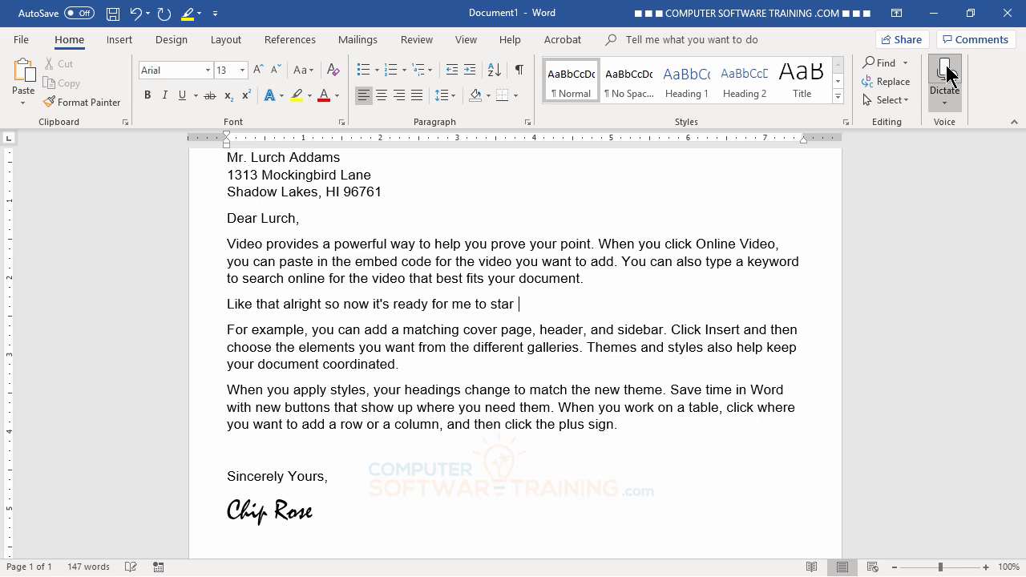
{"action": "key", "text": "BackSpace"}
{"action": "key", "text": "BackSpace"}
{"action": "key", "text": "BackSpace"}
{"action": "key", "text": "BackSpace"}
{"action": "key", "text": "BackSpace"}
{"action": "key", "text": "BackSpace"}
{"action": "key", "text": "BackSpace"}
{"action": "key", "text": "BackSpace"}
{"action": "key", "text": "BackSpace"}
{"action": "key", "text": "BackSpace"}
{"action": "key", "text": "BackSpace"}
{"action": "key", "text": "BackSpace"}
{"action": "key", "text": "BackSpace"}
{"action": "key", "text": "BackSpace"}
{"action": "key", "text": "BackSpace"}
{"action": "key", "text": "BackSpace"}
{"action": "key", "text": "BackSpace"}
{"action": "key", "text": "BackSpace"}
{"action": "key", "text": "BackSpace"}
{"action": "key", "text": "BackSpace"}
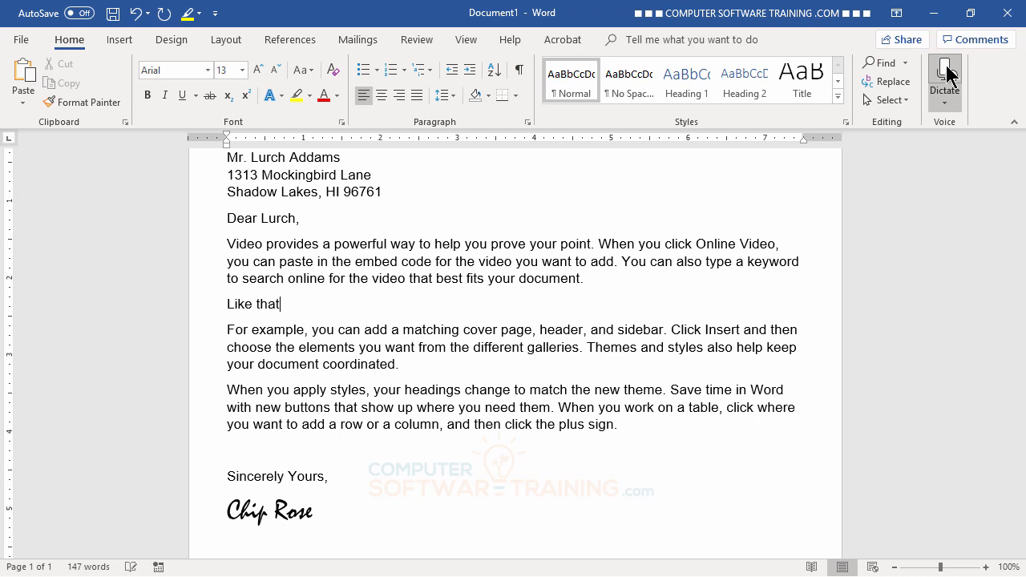
{"action": "key", "text": "BackSpace"}
{"action": "key", "text": "BackSpace"}
{"action": "key", "text": "BackSpace"}
{"action": "key", "text": "BackSpace"}
{"action": "key", "text": "BackSpace"}
{"action": "key", "text": "BackSpace"}
{"action": "key", "text": "BackSpace"}
{"action": "key", "text": "BackSpace"}
{"action": "key", "text": "BackSpace"}
- Dictate two paragraphs into the empty line, separated by a paragraph break, then stop dictation
{"action": "left_click", "coordinate": [946, 74]}
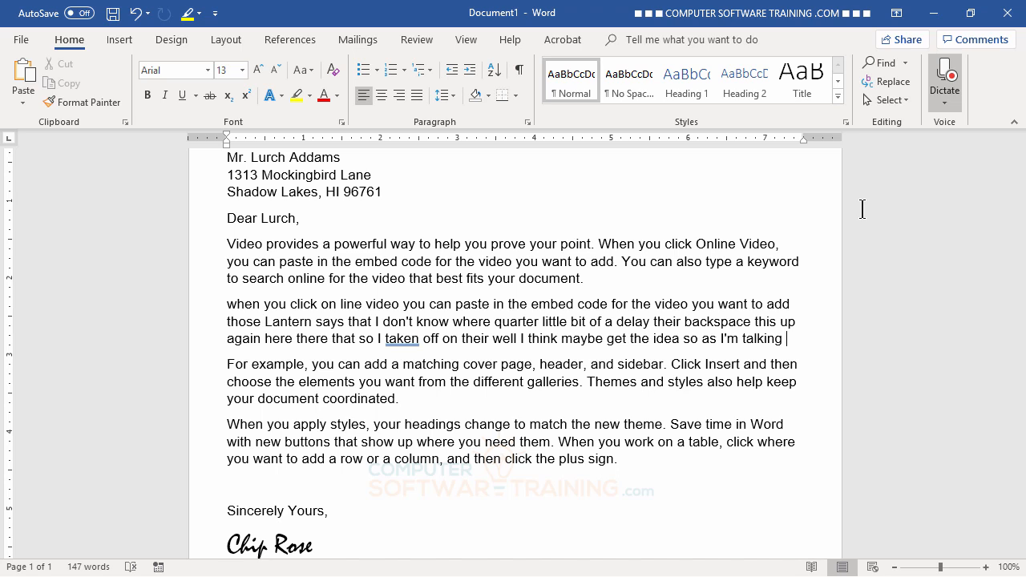
{"action": "key", "text": "Return"}
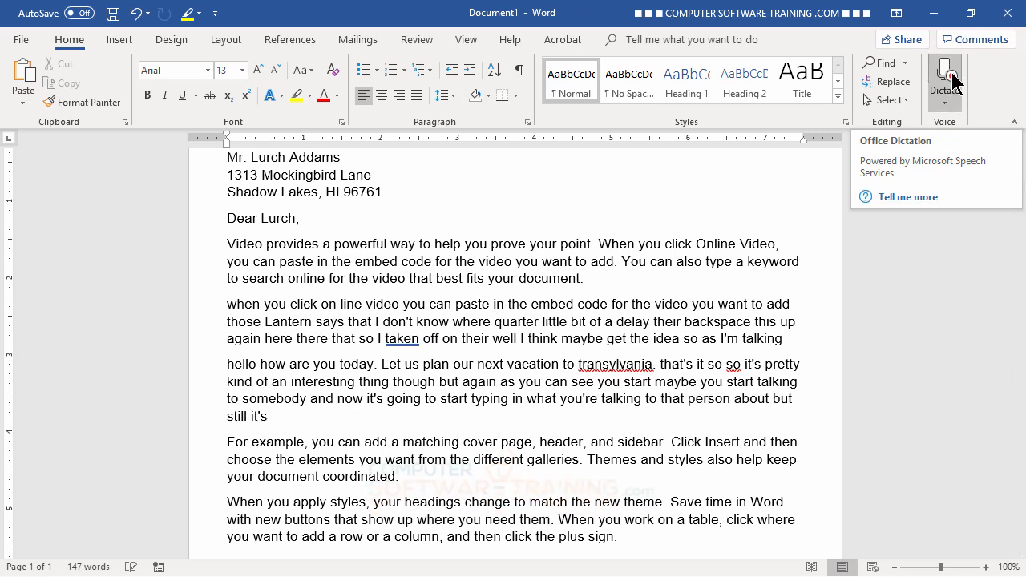
{"action": "left_click", "coordinate": [952, 80]}
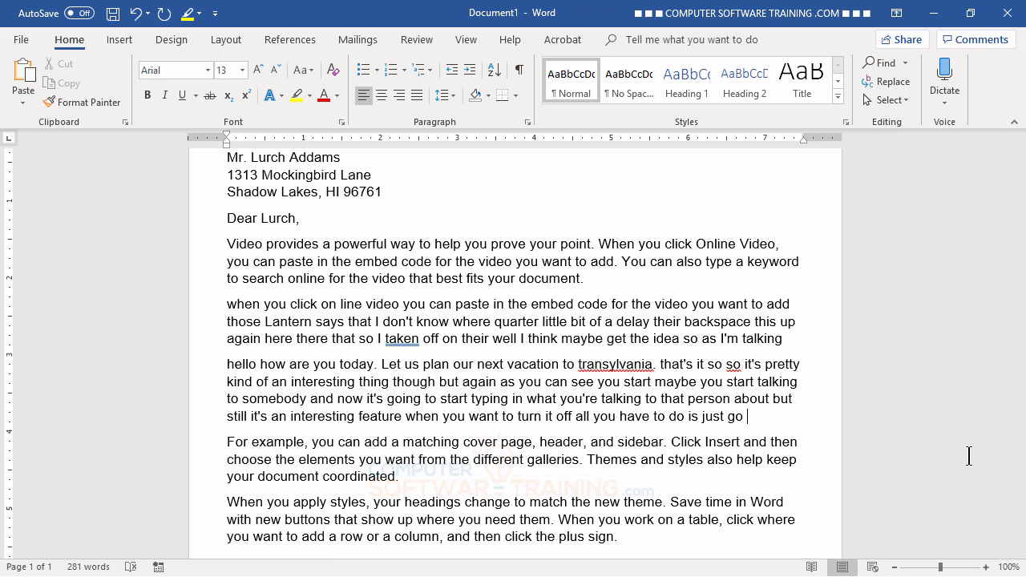
- Correct transylvania to Transylvania, delete the repeated 'so', and change 'taken' to 'take'
{"action": "left_click", "coordinate": [404, 443]}
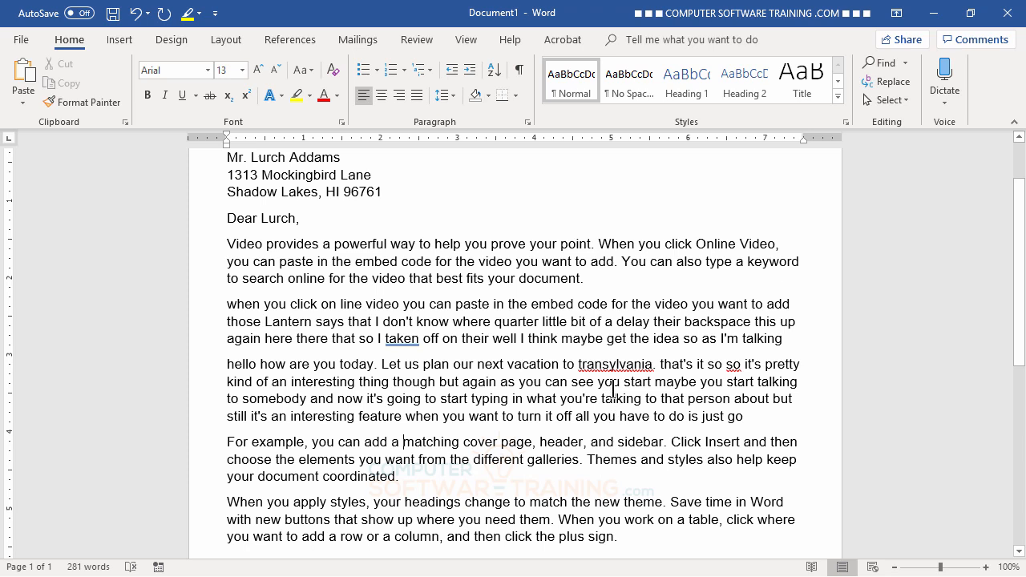
{"action": "right_click", "coordinate": [604, 367]}
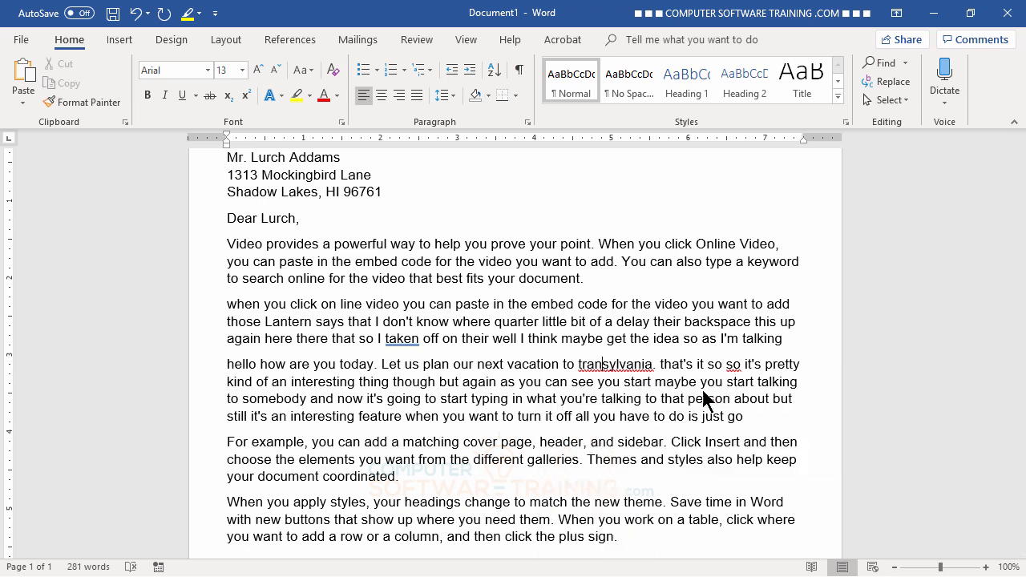
{"action": "left_click", "coordinate": [705, 392]}
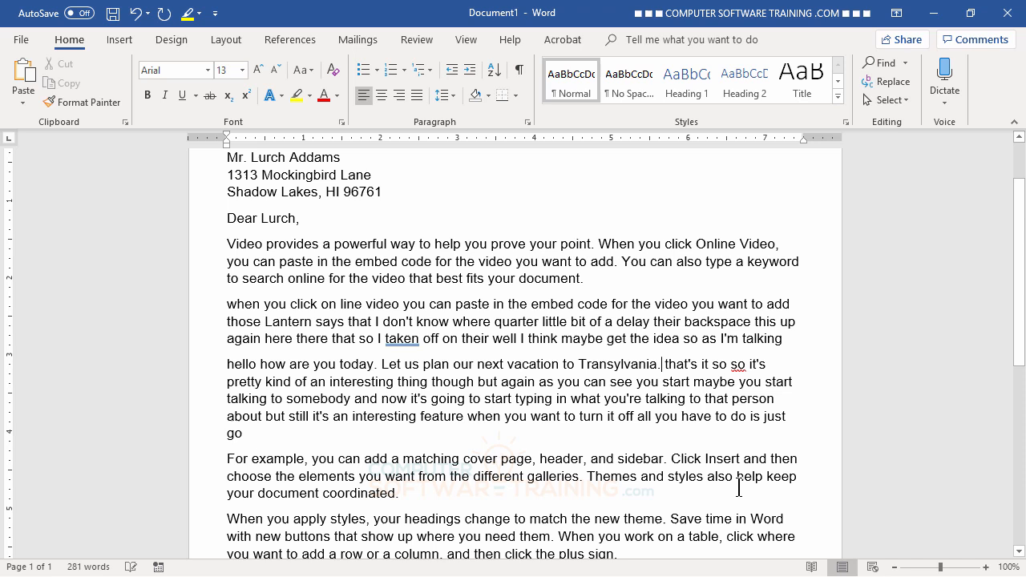
{"action": "right_click", "coordinate": [738, 366]}
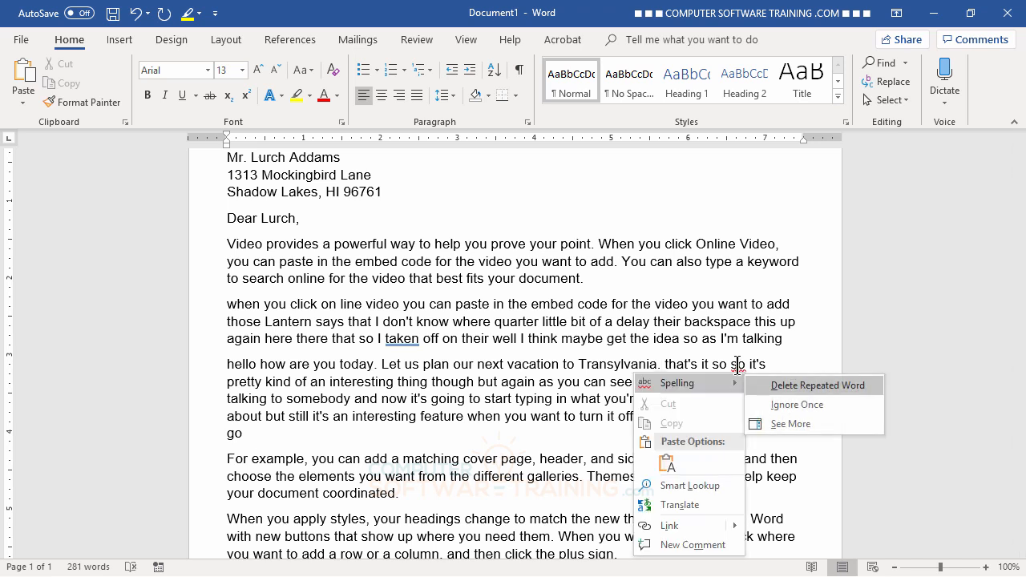
{"action": "left_click", "coordinate": [790, 392]}
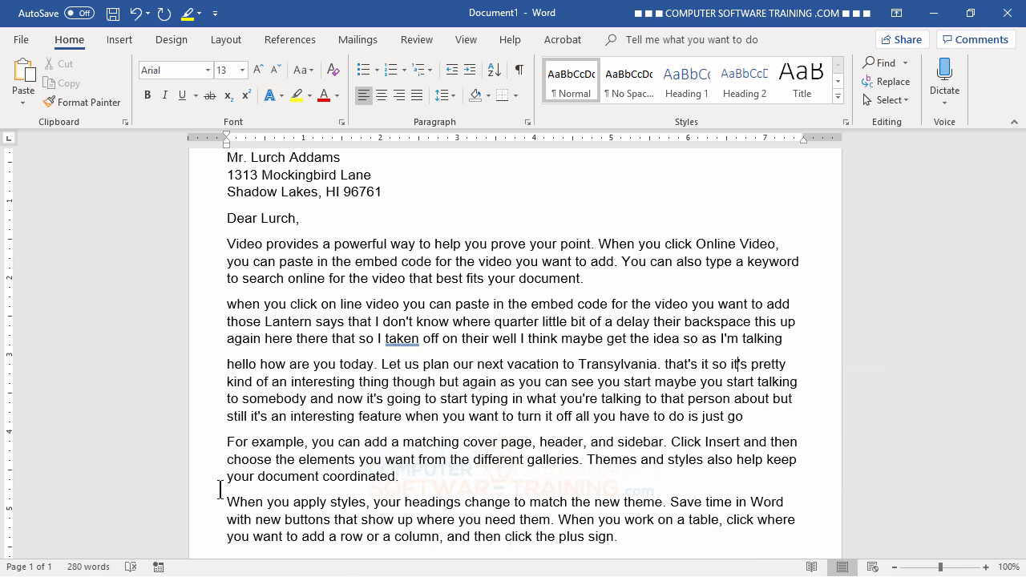
{"action": "right_click", "coordinate": [399, 339]}
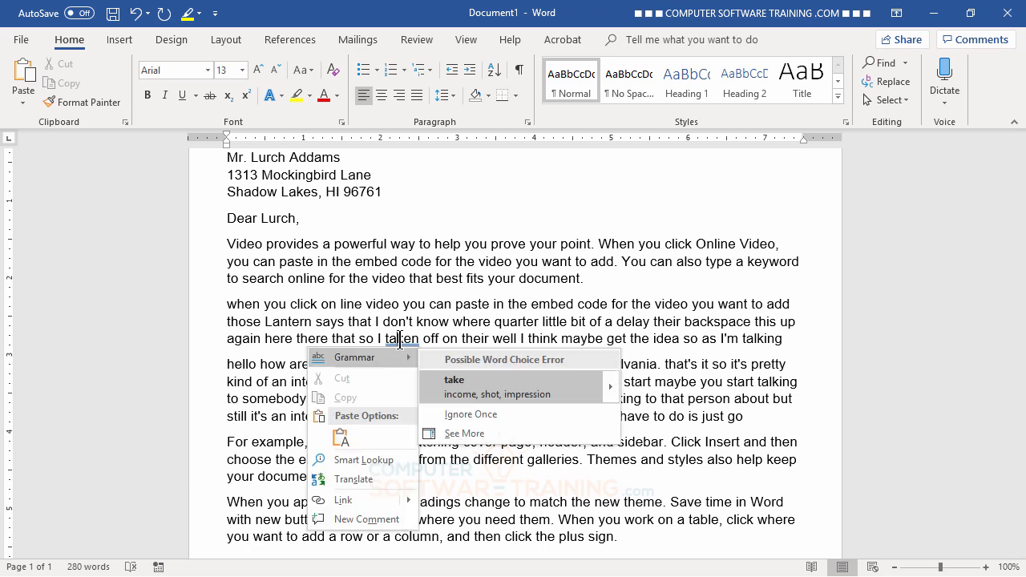
{"action": "left_click", "coordinate": [455, 388]}
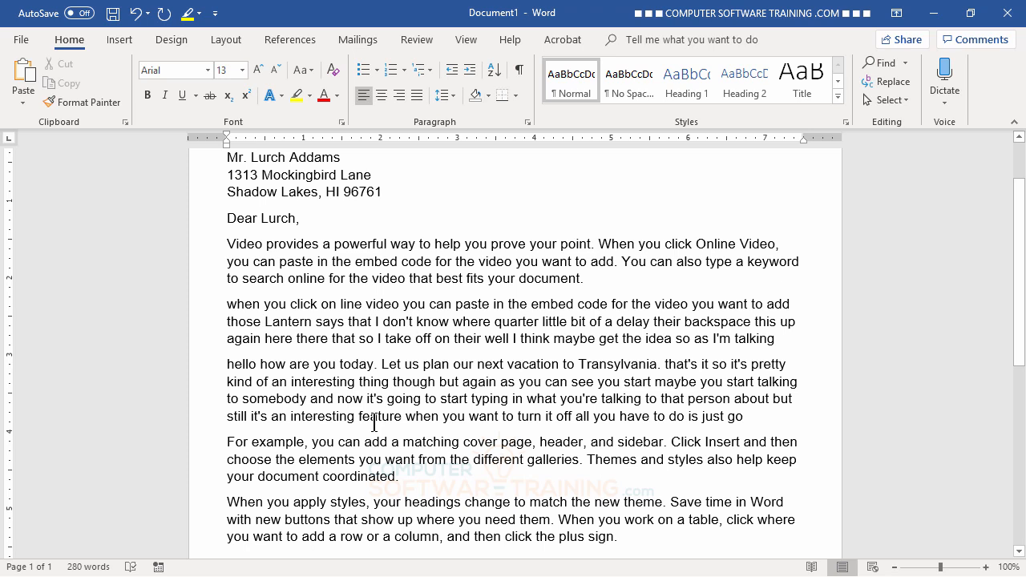
{"action": "scroll", "coordinate": [375, 303], "scroll_direction": "up", "scroll_amount": 2}
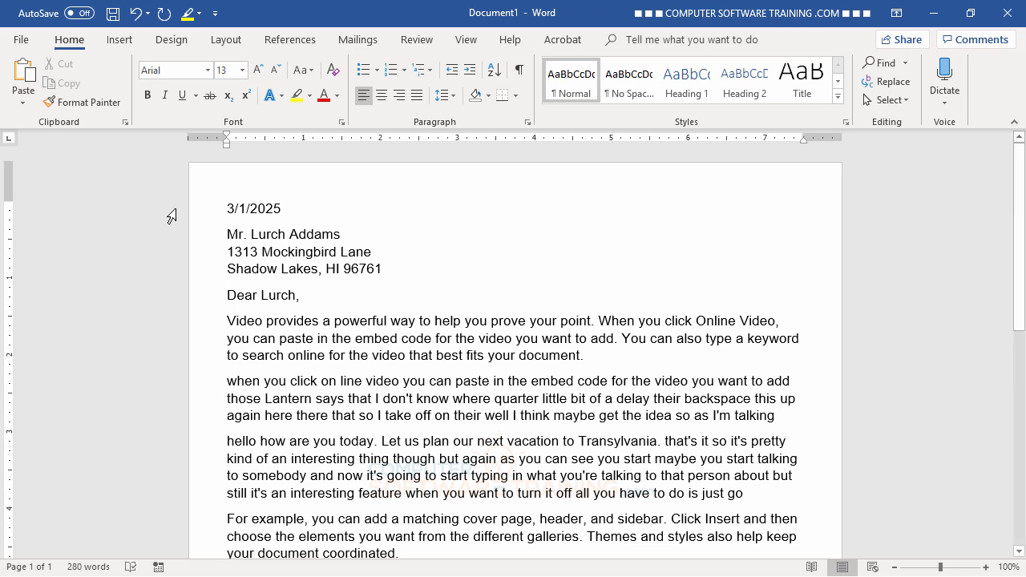
- Open the More Symbols window, move it off the address, and set its font to Arial
{"action": "left_click", "coordinate": [119, 42]}
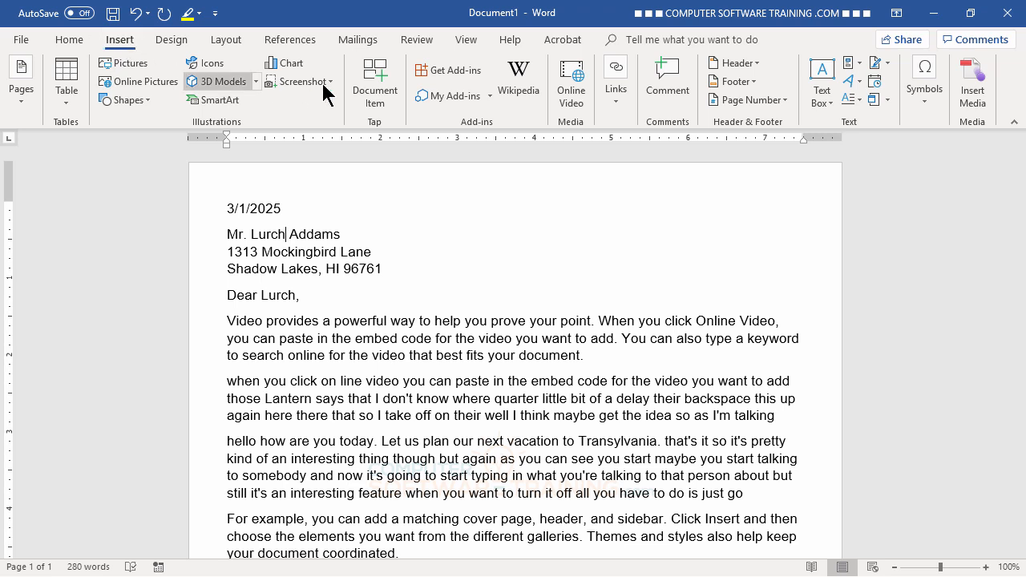
{"action": "left_click", "coordinate": [928, 101]}
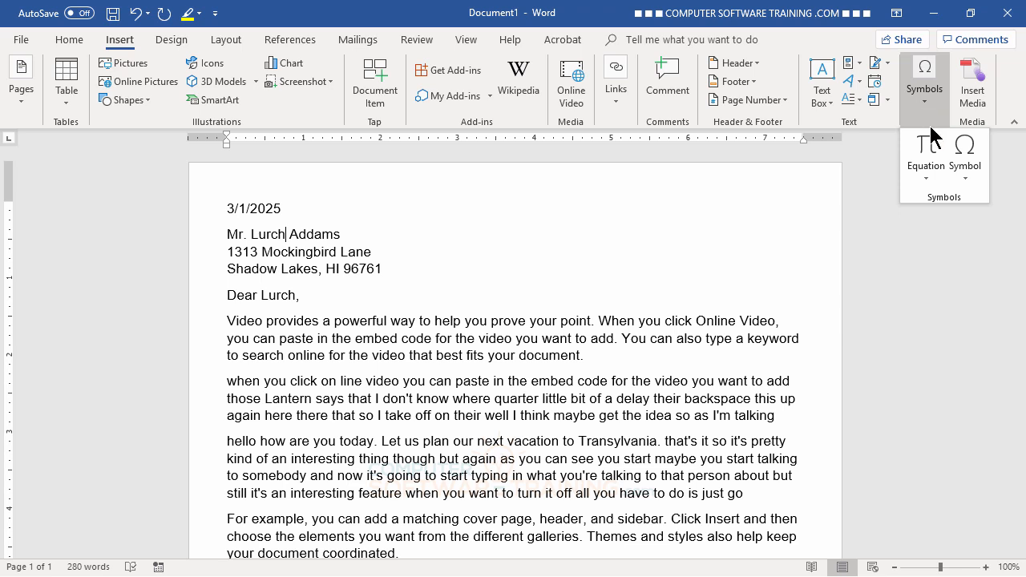
{"action": "left_click", "coordinate": [970, 178]}
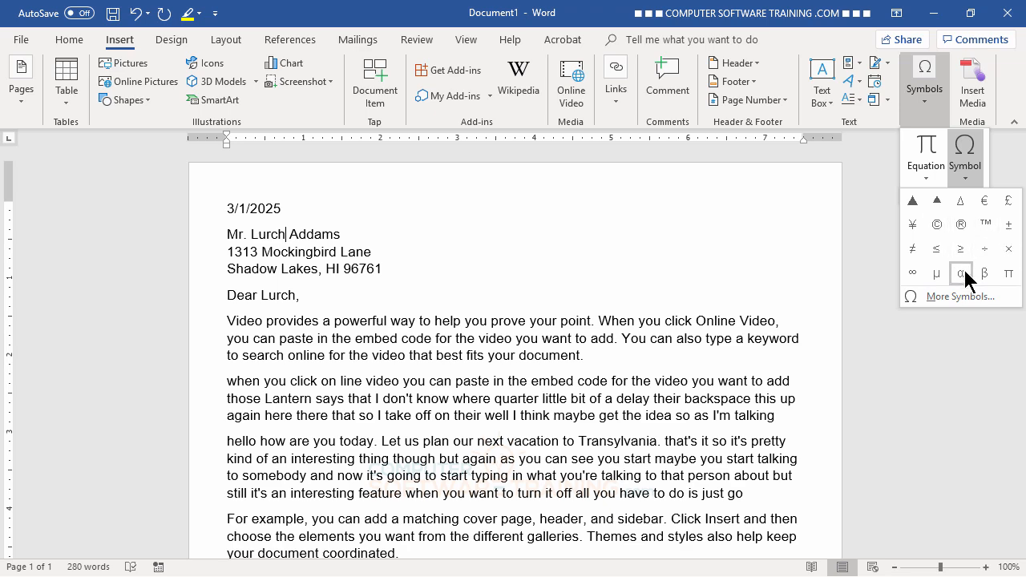
{"action": "left_click", "coordinate": [961, 295]}
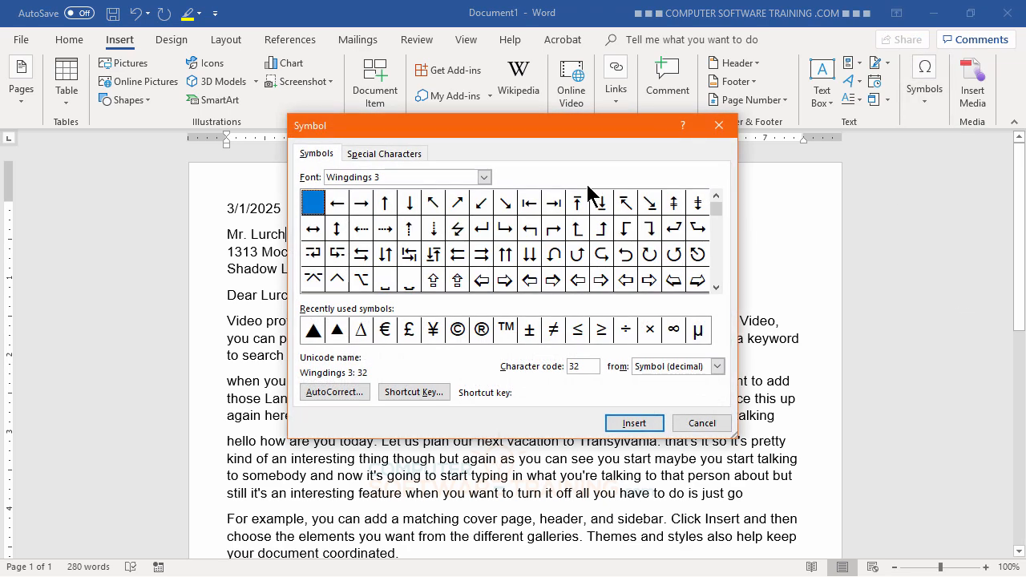
{"action": "left_click_drag", "start_coordinate": [530, 129], "coordinate": [677, 96]}
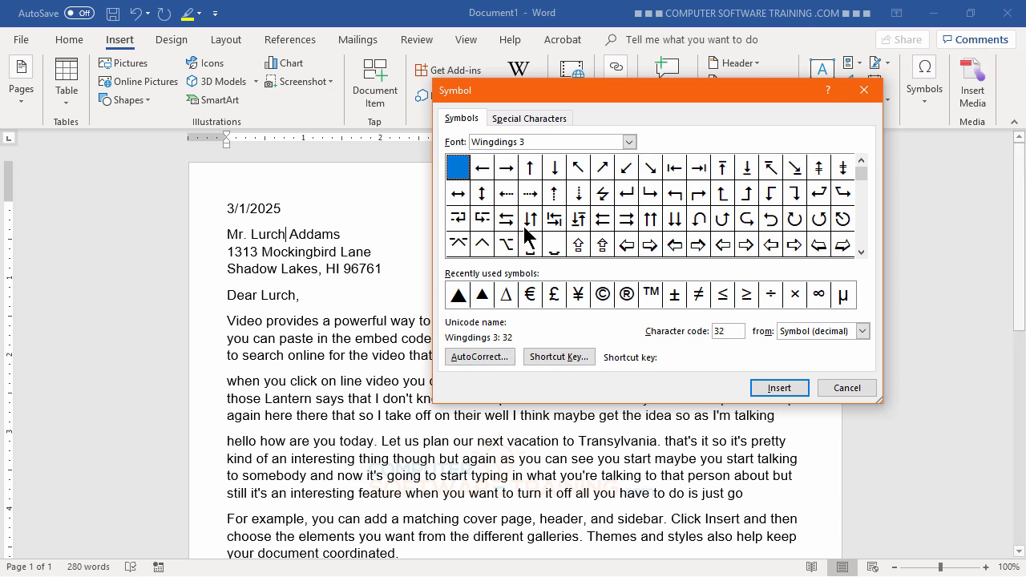
{"action": "left_click", "coordinate": [629, 143]}
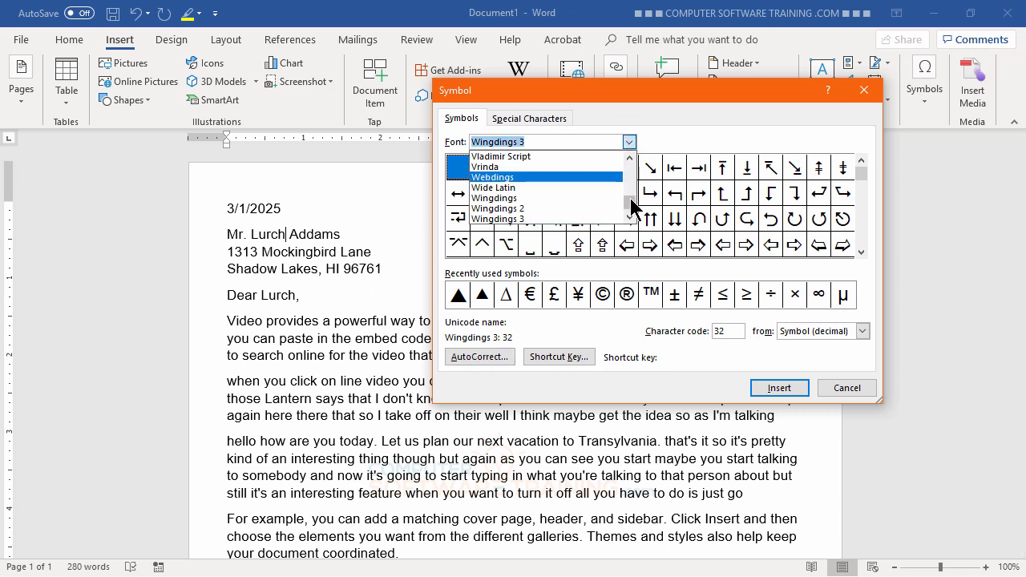
{"action": "left_click_drag", "start_coordinate": [633, 204], "coordinate": [628, 162]}
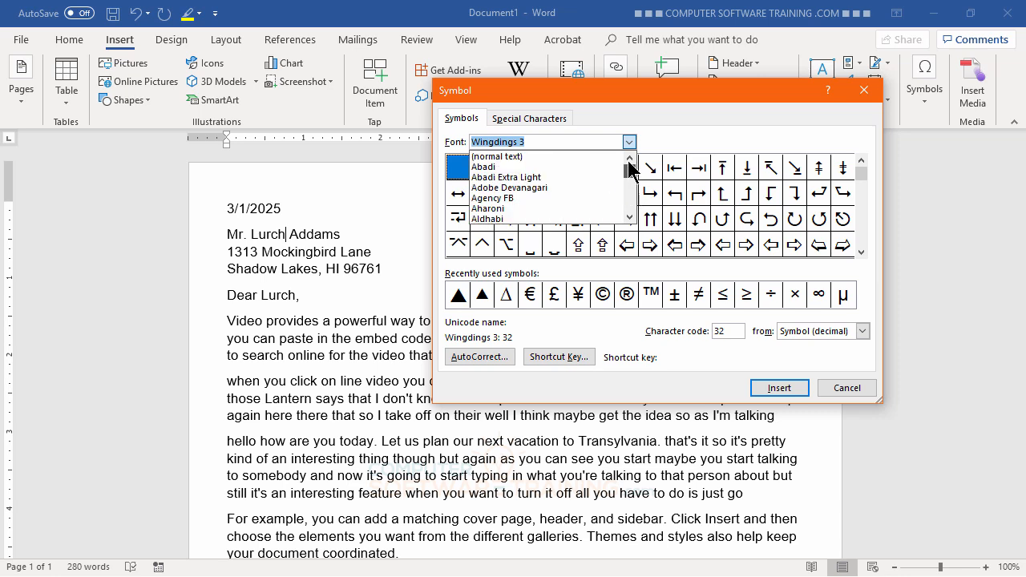
{"action": "scroll", "coordinate": [546, 198], "scroll_direction": "down", "scroll_amount": 3}
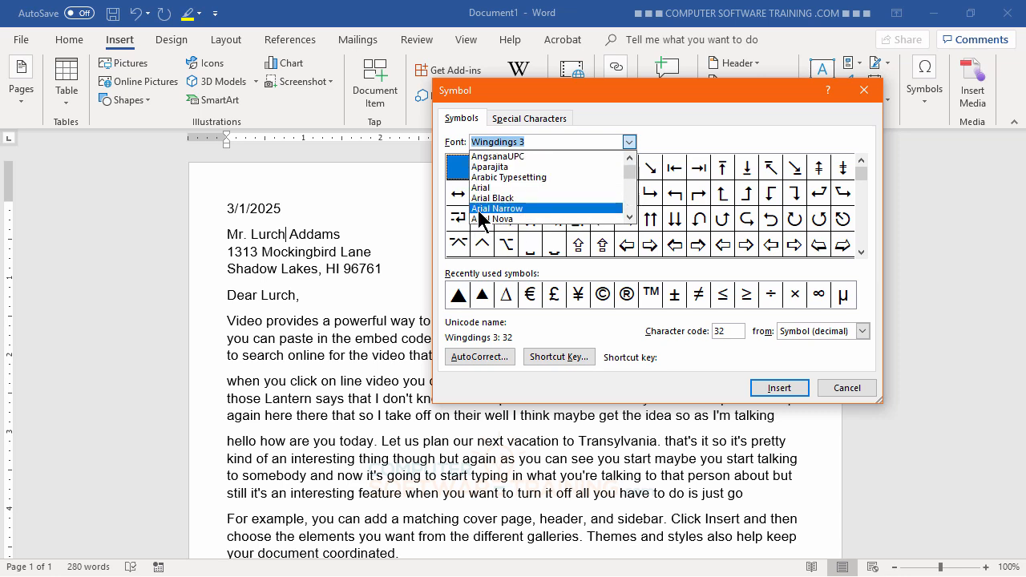
{"action": "left_click", "coordinate": [485, 188]}
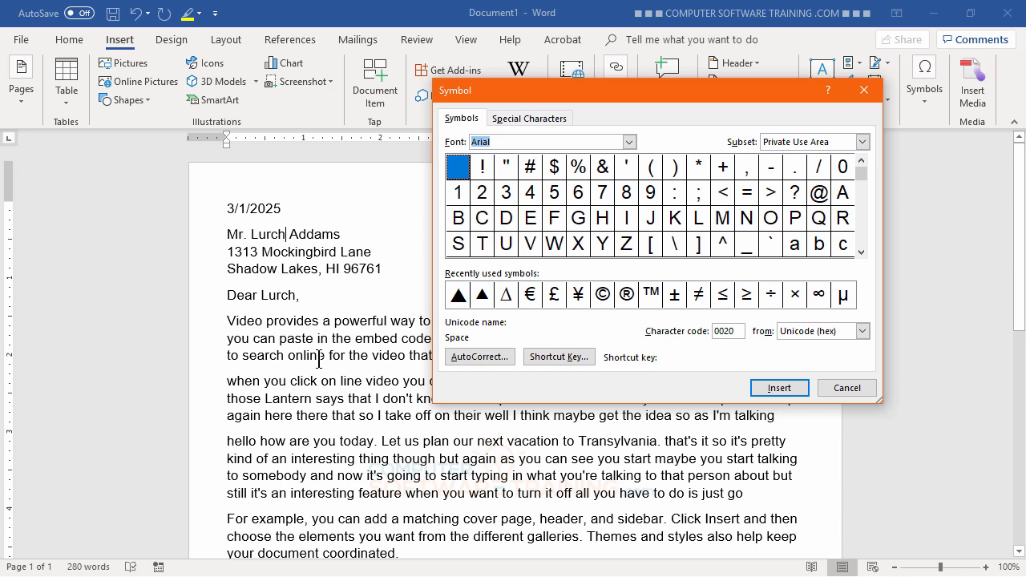
- Insert è into the recipient's first name in both the address and the greeting, then close the window
{"action": "left_click", "coordinate": [861, 251]}
{"action": "left_click", "coordinate": [861, 252]}
{"action": "left_click", "coordinate": [861, 251]}
{"action": "left_click", "coordinate": [861, 252]}
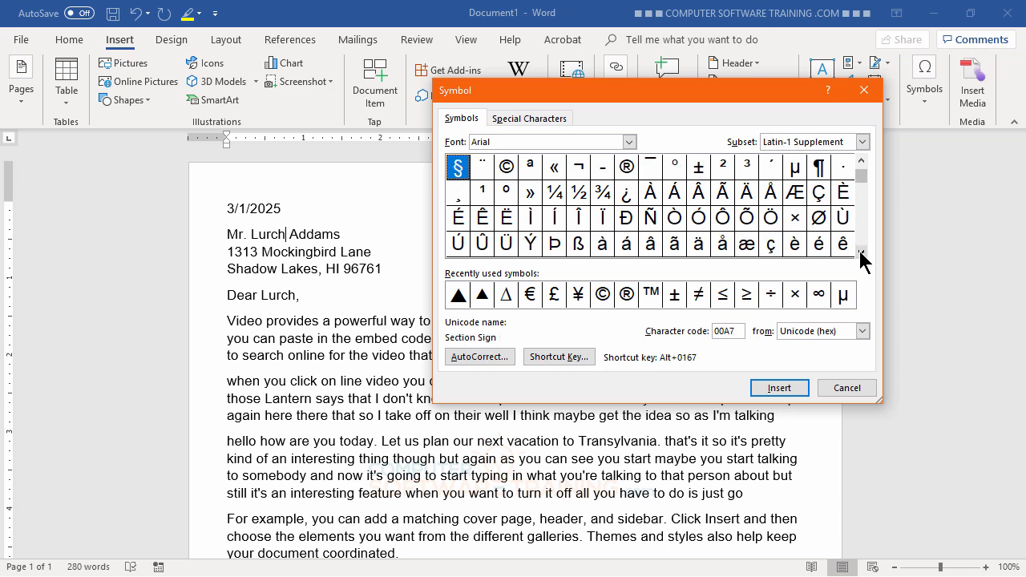
{"action": "left_click", "coordinate": [860, 252]}
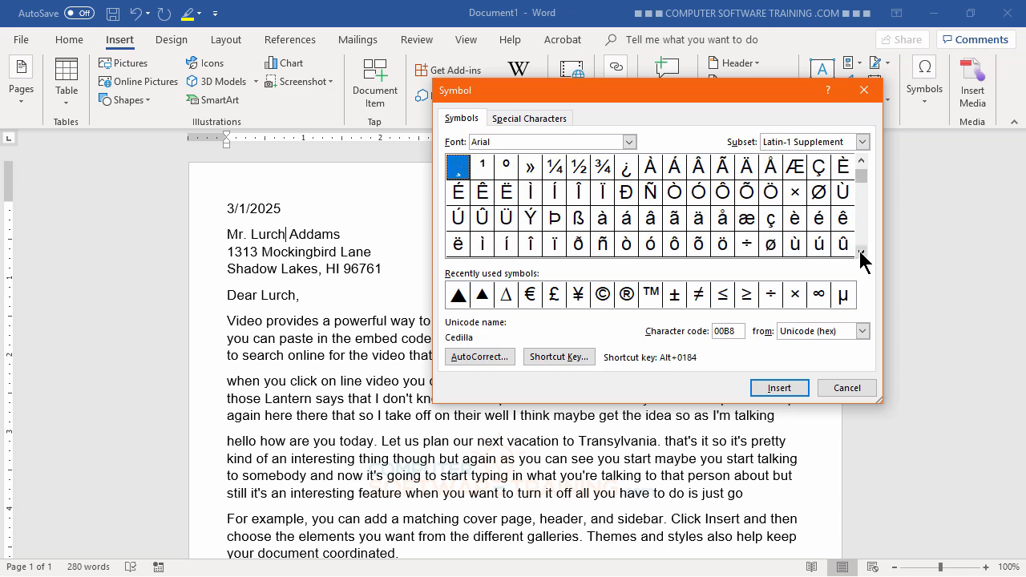
{"action": "left_click", "coordinate": [794, 218]}
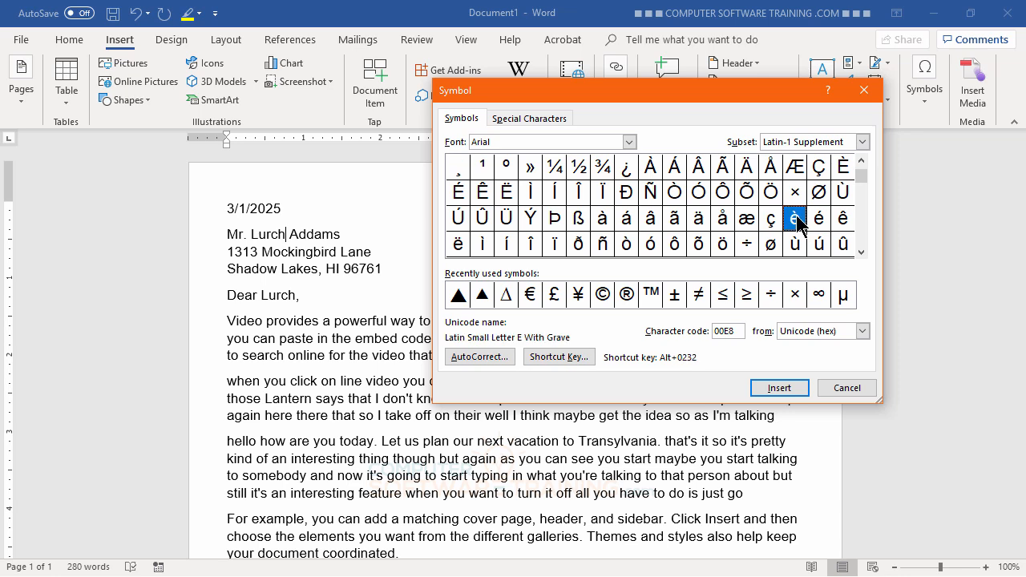
{"action": "left_click", "coordinate": [779, 388]}
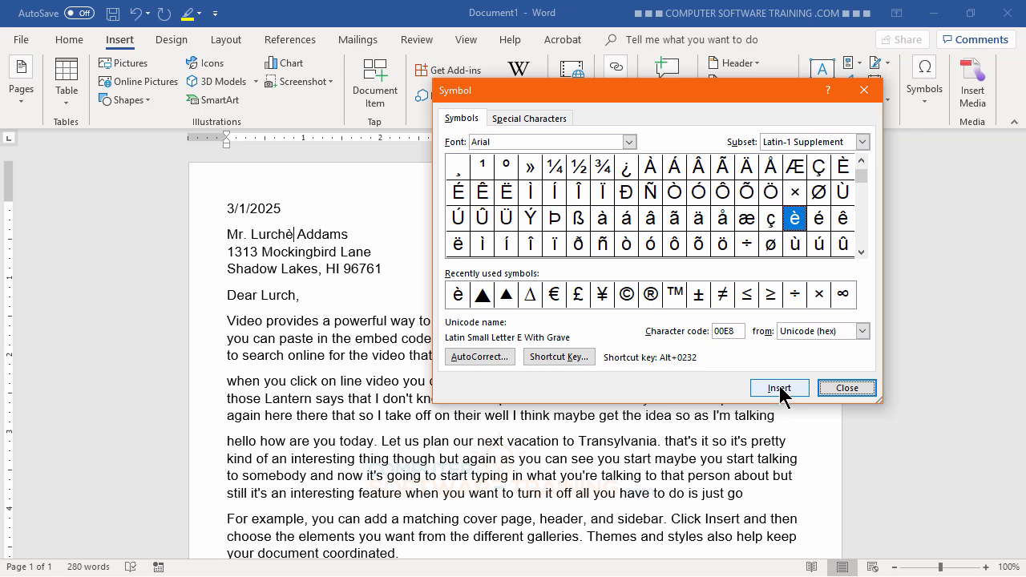
{"action": "left_click", "coordinate": [293, 295]}
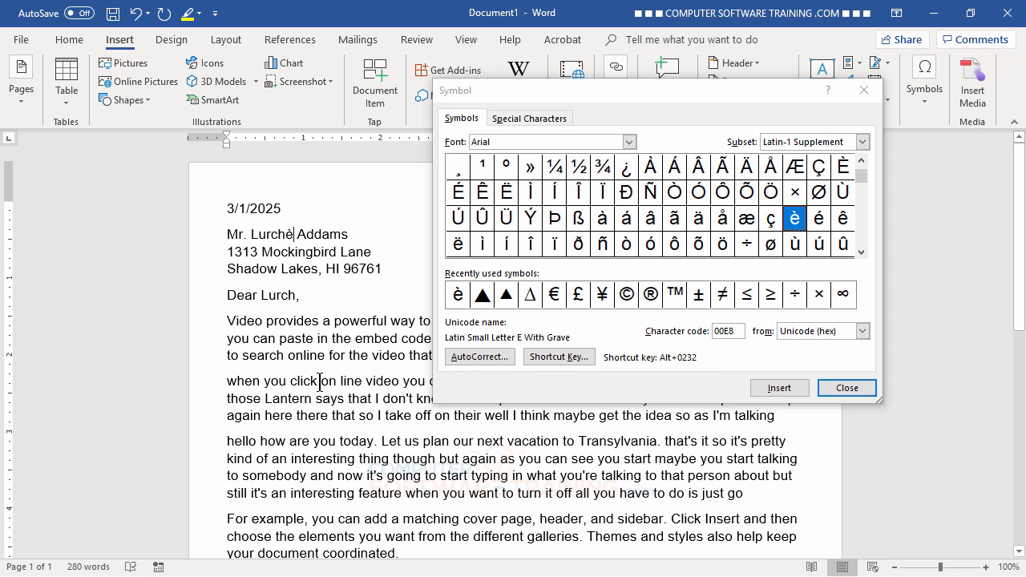
{"action": "left_click", "coordinate": [295, 295]}
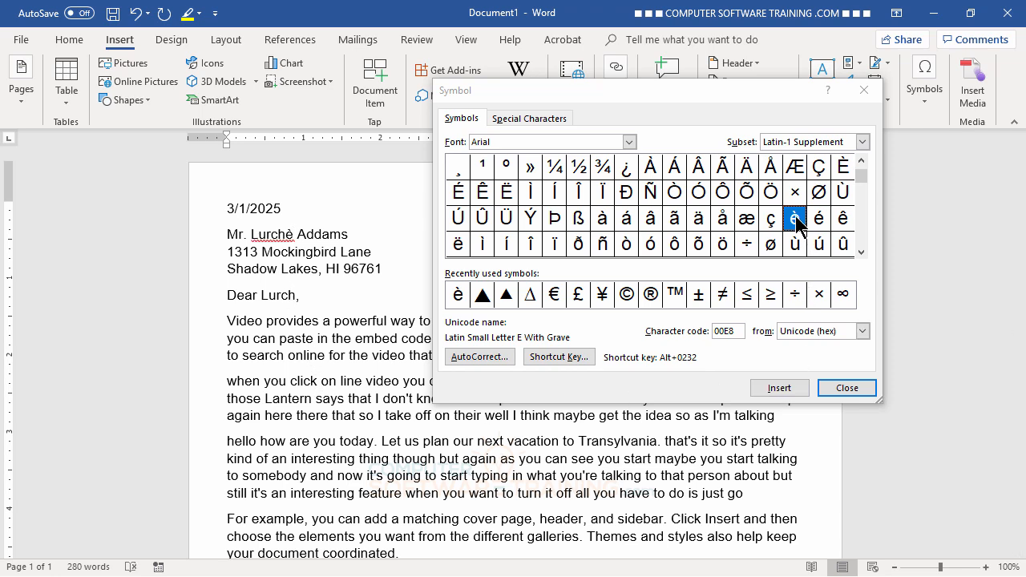
{"action": "left_click", "coordinate": [779, 387]}
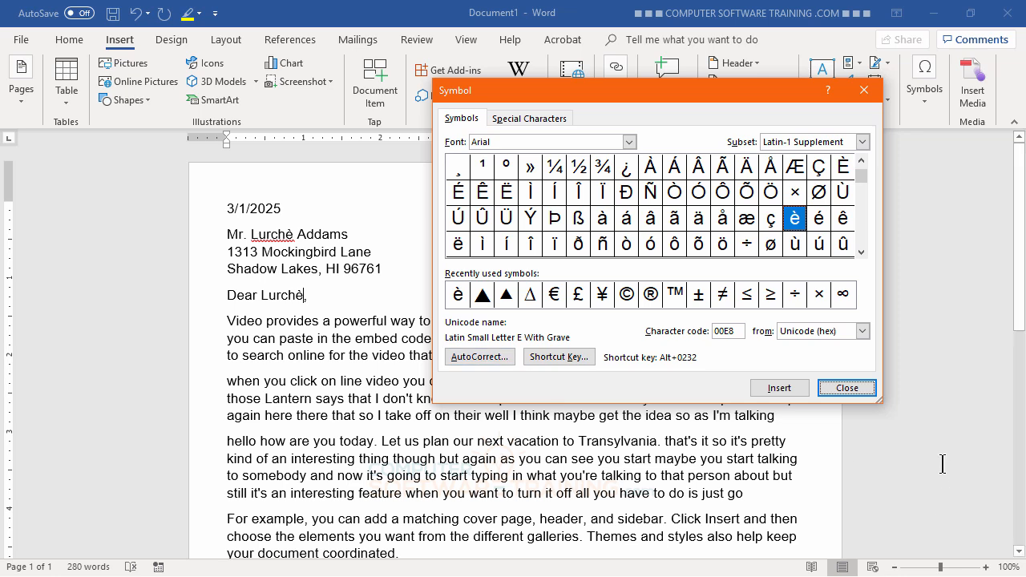
{"action": "left_click", "coordinate": [843, 392]}
- Add the recipient's accented first name to Word's custom dictionary
{"action": "scroll", "coordinate": [578, 407], "scroll_direction": "down", "scroll_amount": 5}
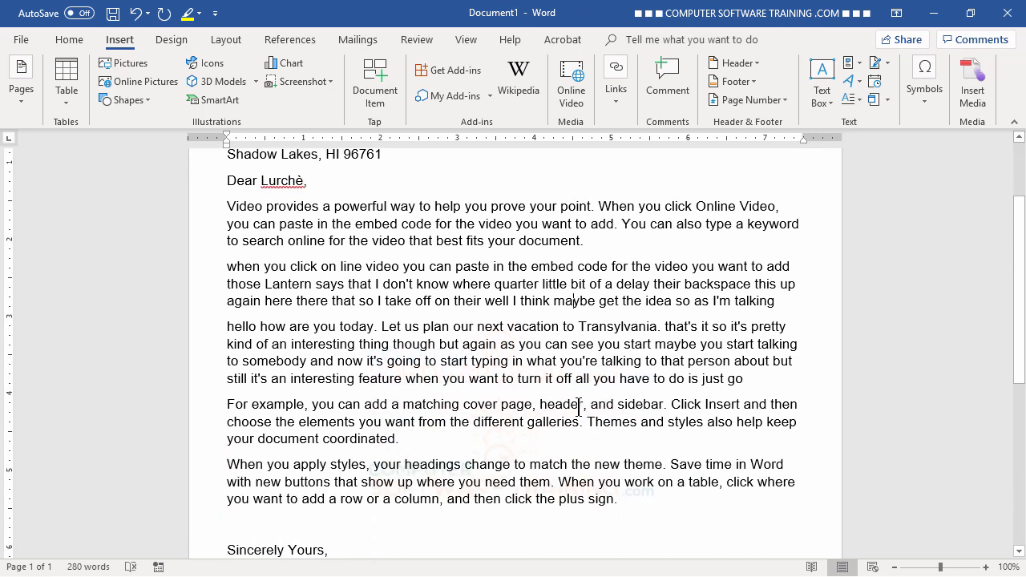
{"action": "scroll", "coordinate": [577, 407], "scroll_direction": "up", "scroll_amount": 5}
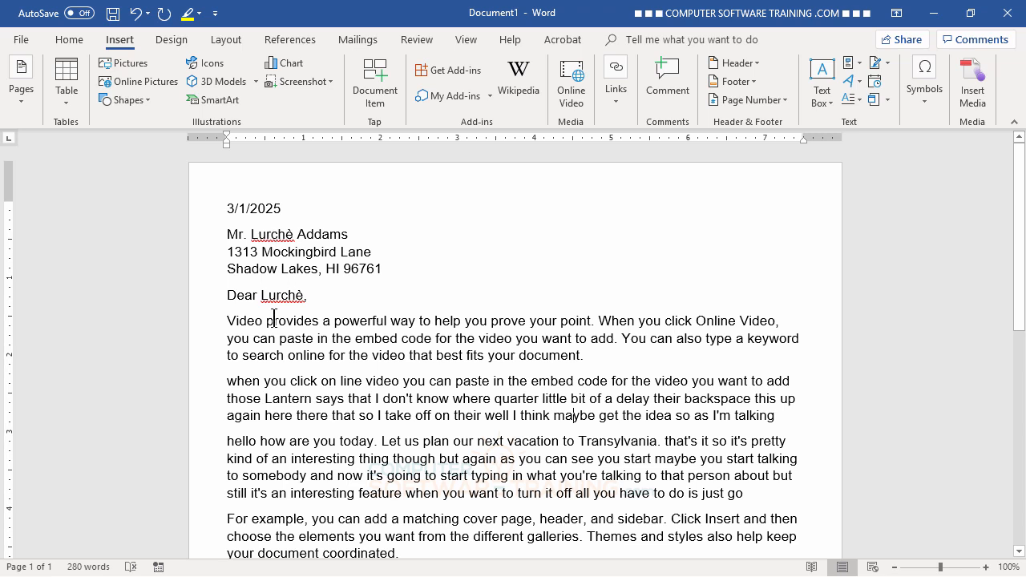
{"action": "right_click", "coordinate": [273, 234]}
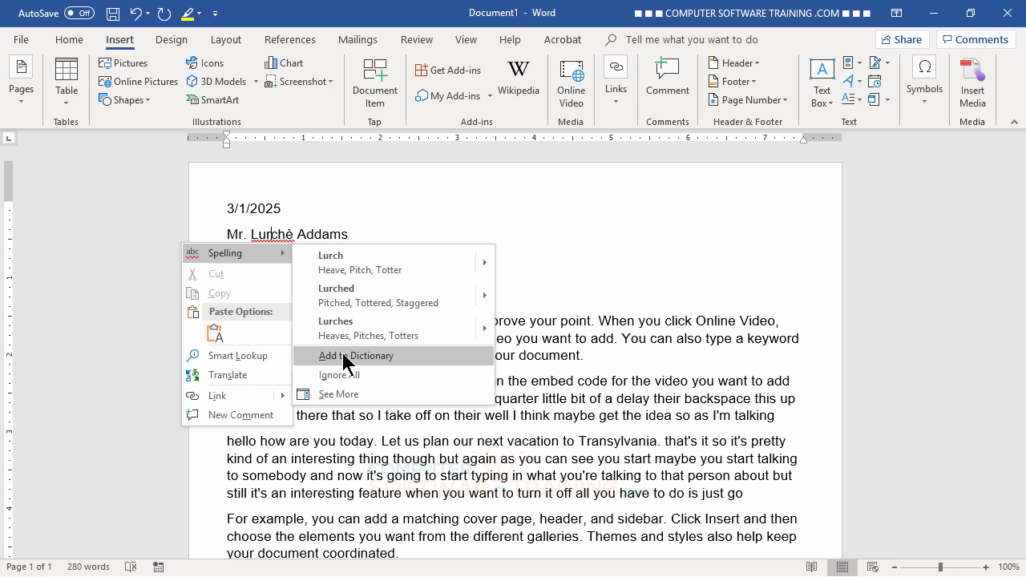
{"action": "left_click", "coordinate": [344, 361]}
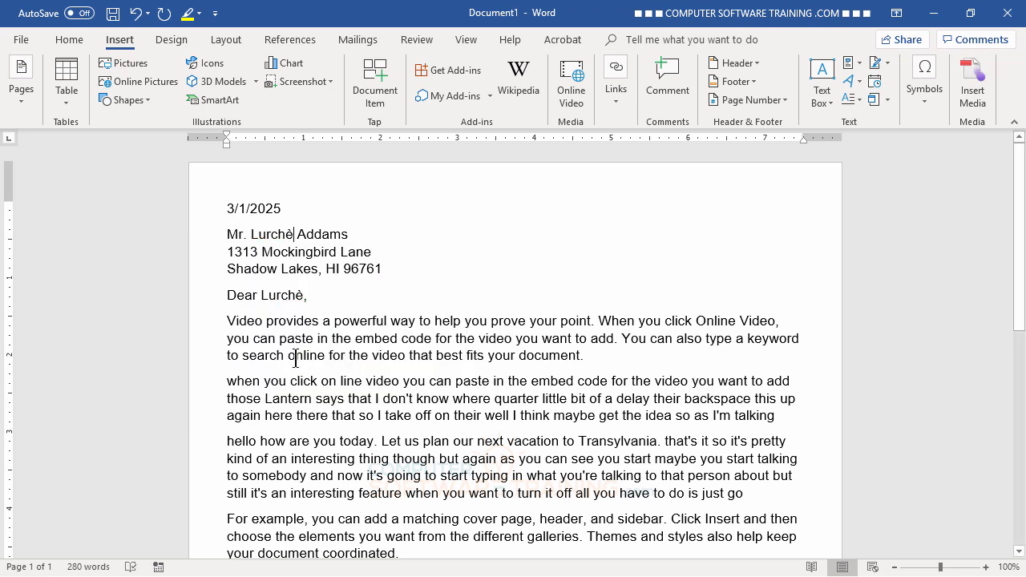
- Test the recipient's name on a new line, accept its accented è spelling, then delete it
{"action": "left_click", "coordinate": [518, 379]}
{"action": "key", "text": "Return"}
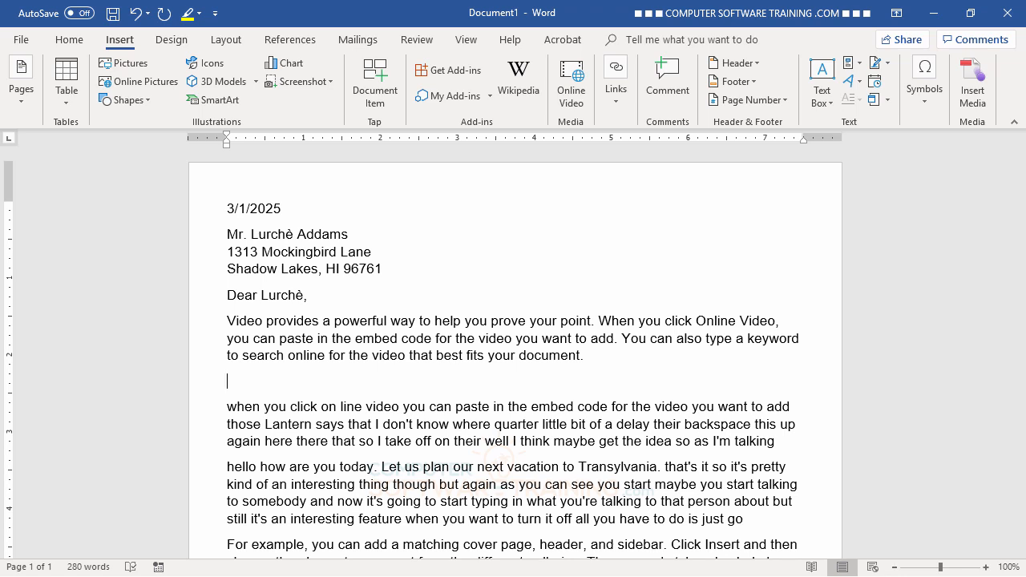
{"action": "type", "text": "Lurche"}
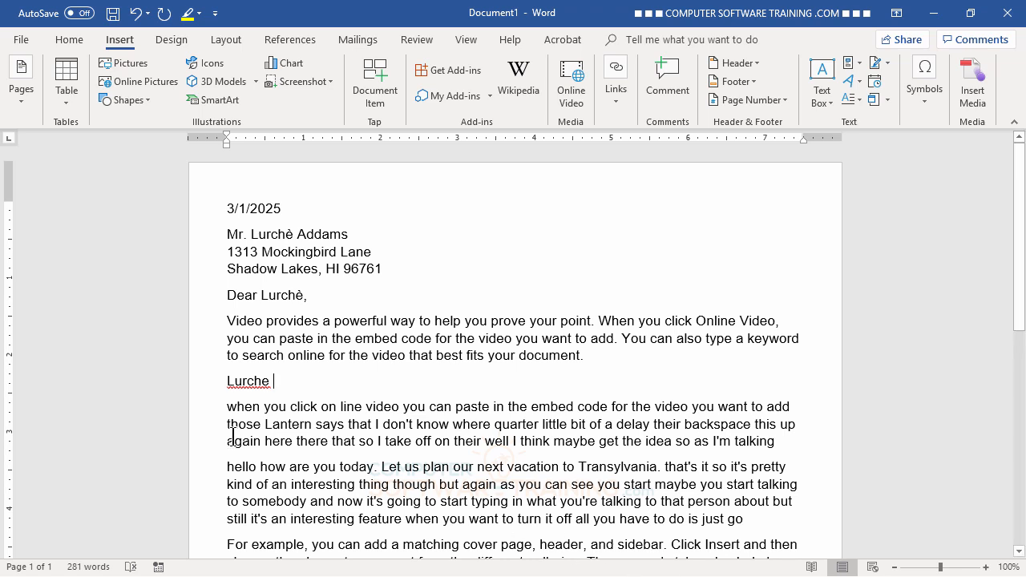
{"action": "right_click", "coordinate": [246, 380]}
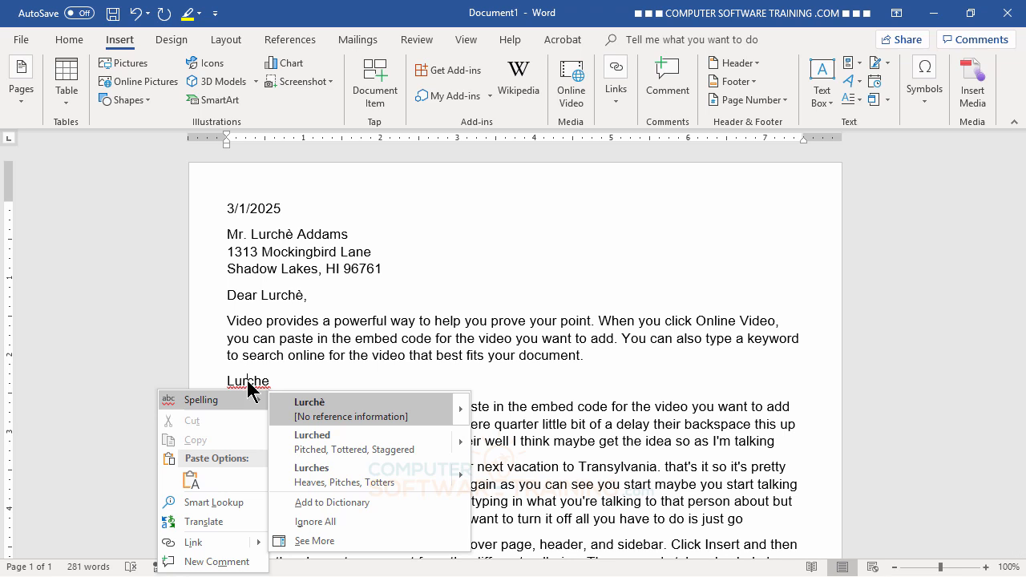
{"action": "left_click", "coordinate": [314, 411]}
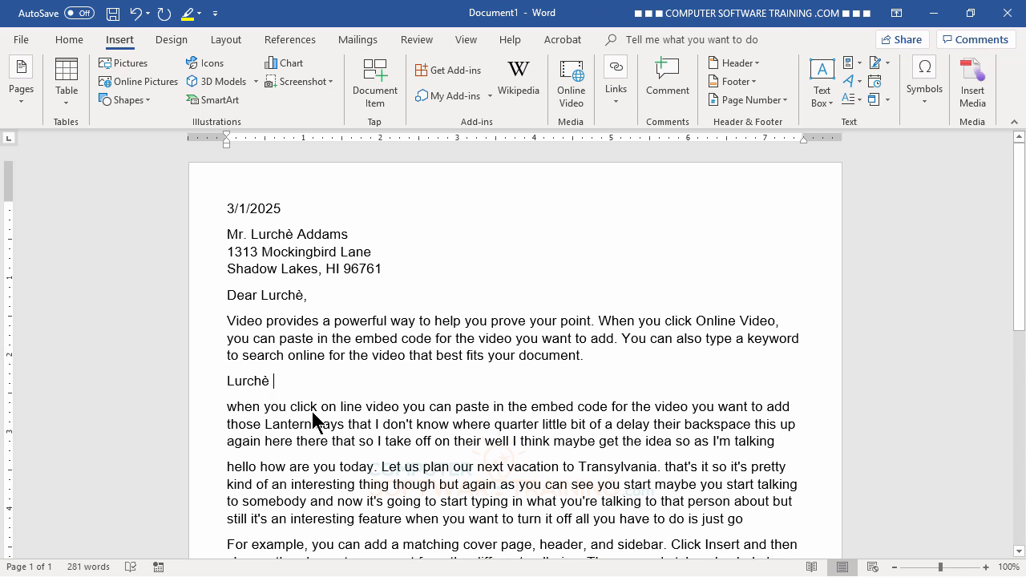
{"action": "key", "text": "BackSpace"}
{"action": "key", "text": "BackSpace"}
{"action": "key", "text": "BackSpace"}
{"action": "key", "text": "BackSpace"}
{"action": "key", "text": "BackSpace"}
{"action": "key", "text": "BackSpace"}
{"action": "key", "text": "BackSpace"}
{"action": "key", "text": "BackSpace"}
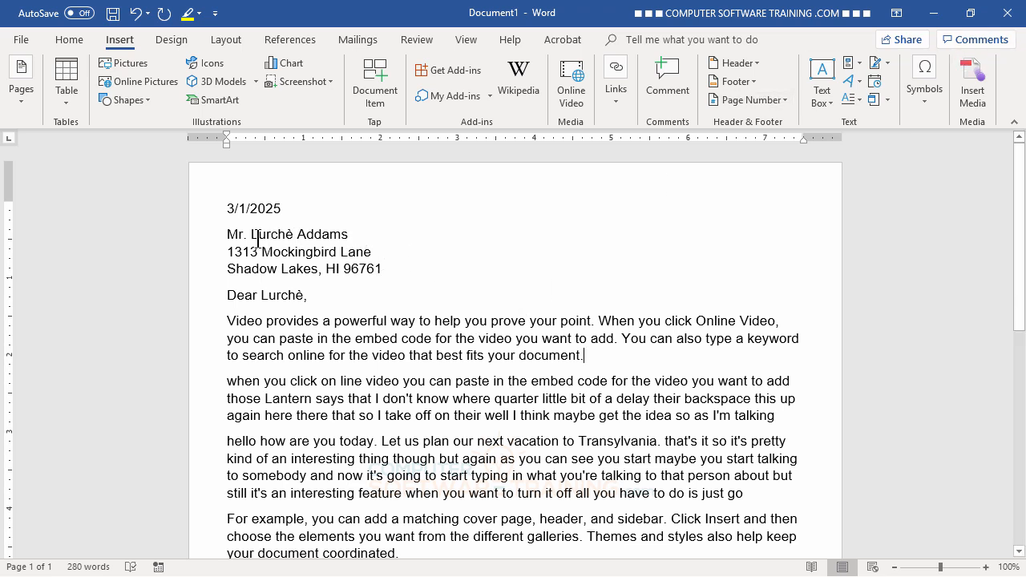
- Insert a 'Goast Systems' line below the recipient's name and place the cursor after 'Goast'
{"action": "left_click", "coordinate": [362, 234]}
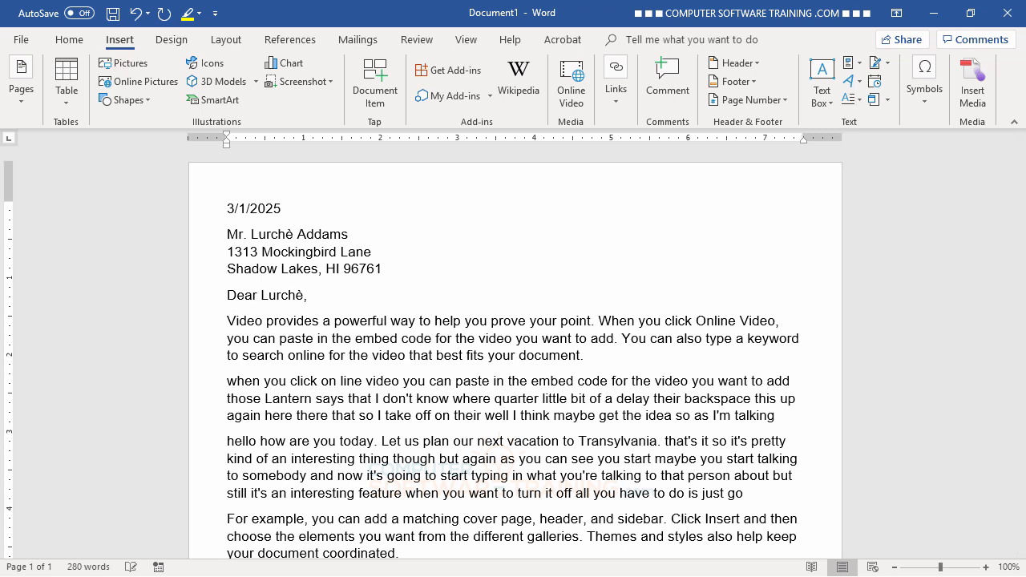
{"action": "key", "text": "Return"}
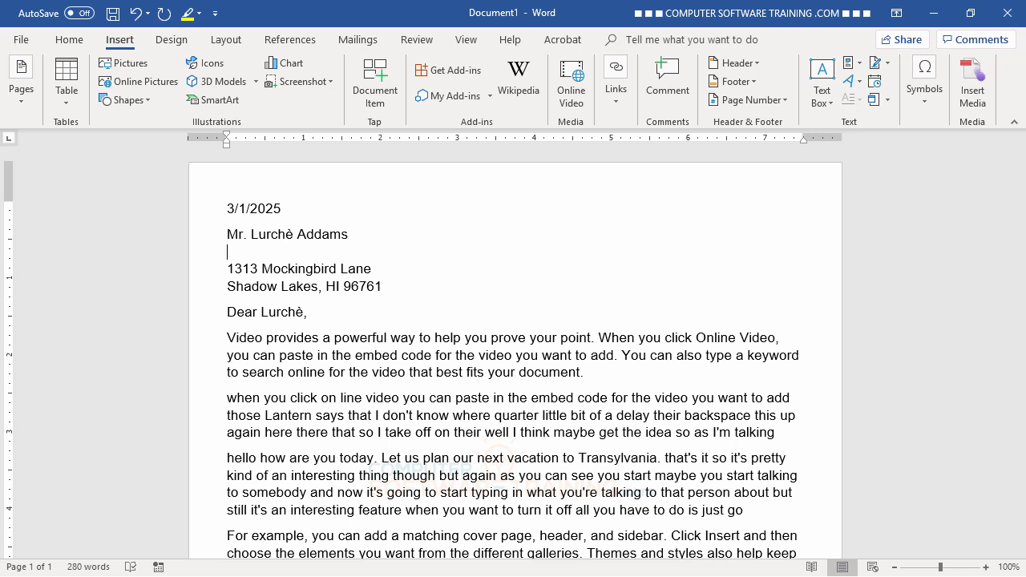
{"action": "type", "text": "Goast Systems"}
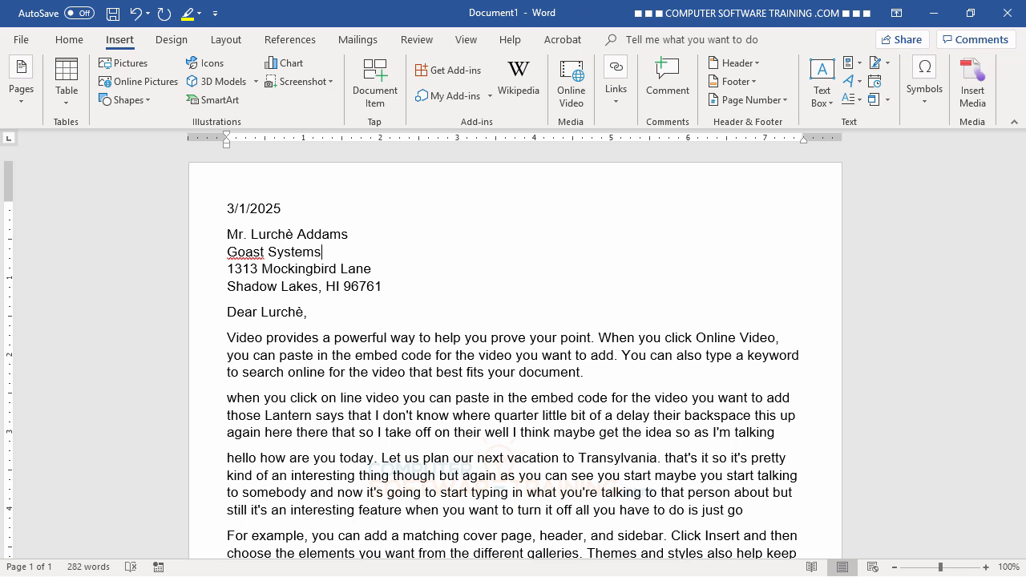
{"action": "left_click", "coordinate": [264, 251]}
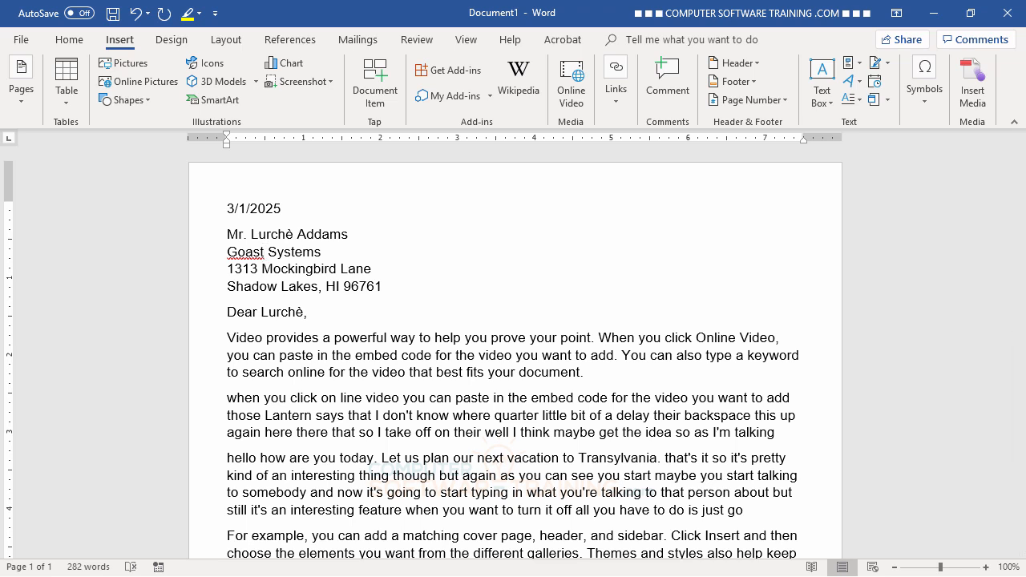
- Insert the ® symbol after Goast from the Symbol gallery, then select it
{"action": "left_click", "coordinate": [929, 103]}
{"action": "left_click", "coordinate": [966, 156]}
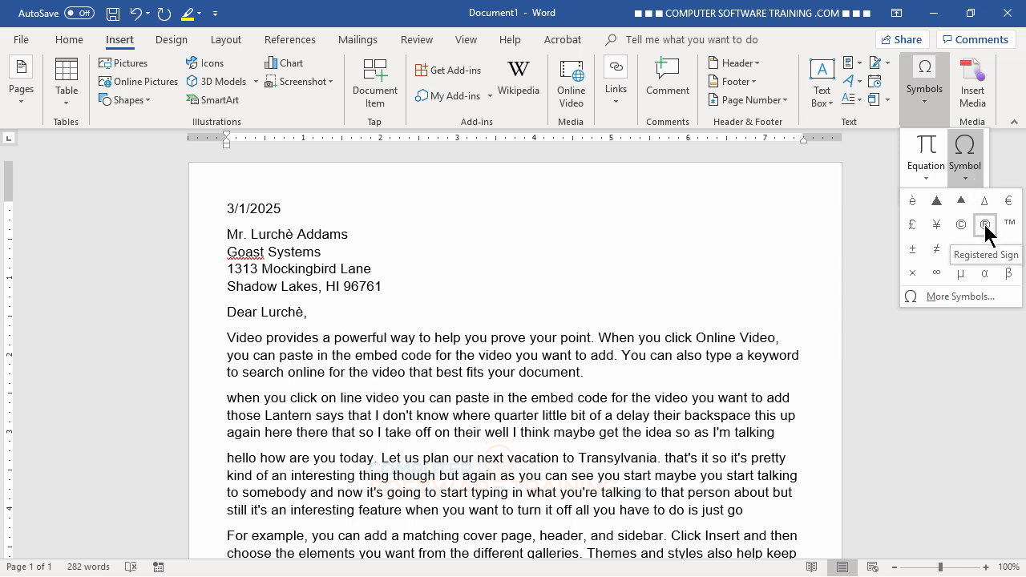
{"action": "left_click", "coordinate": [985, 226]}
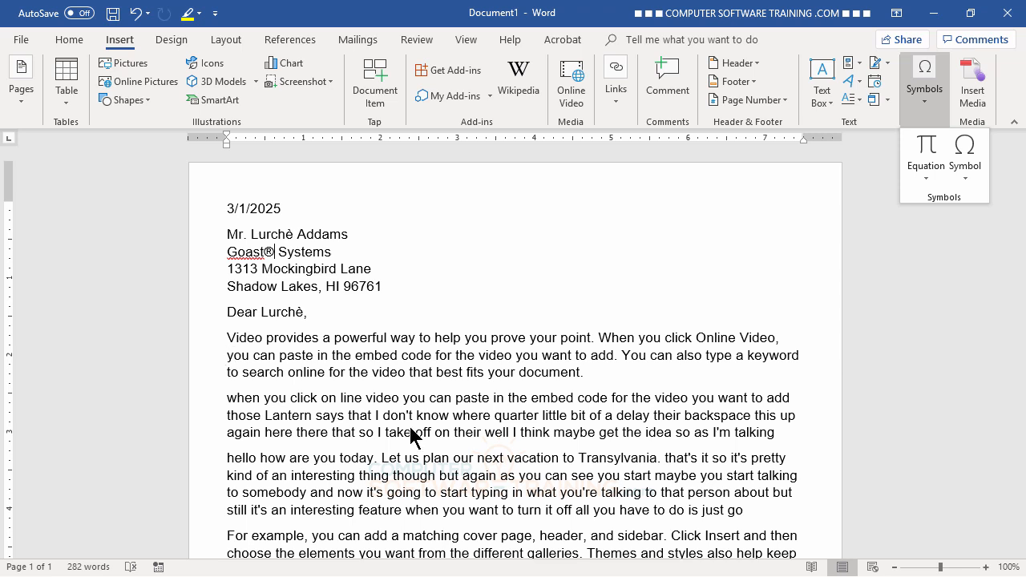
{"action": "left_click", "coordinate": [276, 254]}
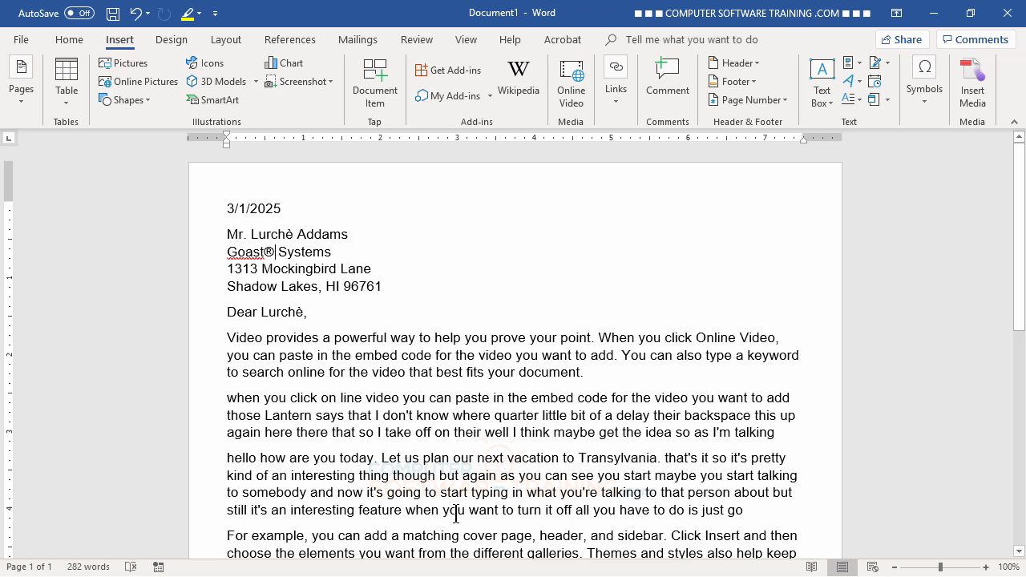
{"action": "key", "text": "shift+Left"}
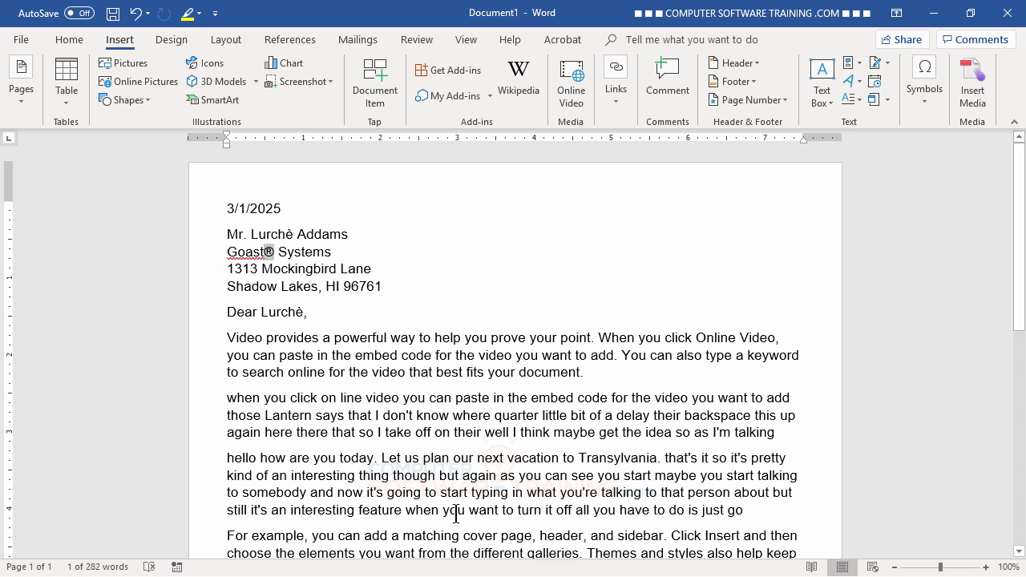
- Make the selected ® after Goast superscript and click away to check it
{"action": "left_click", "coordinate": [71, 40]}
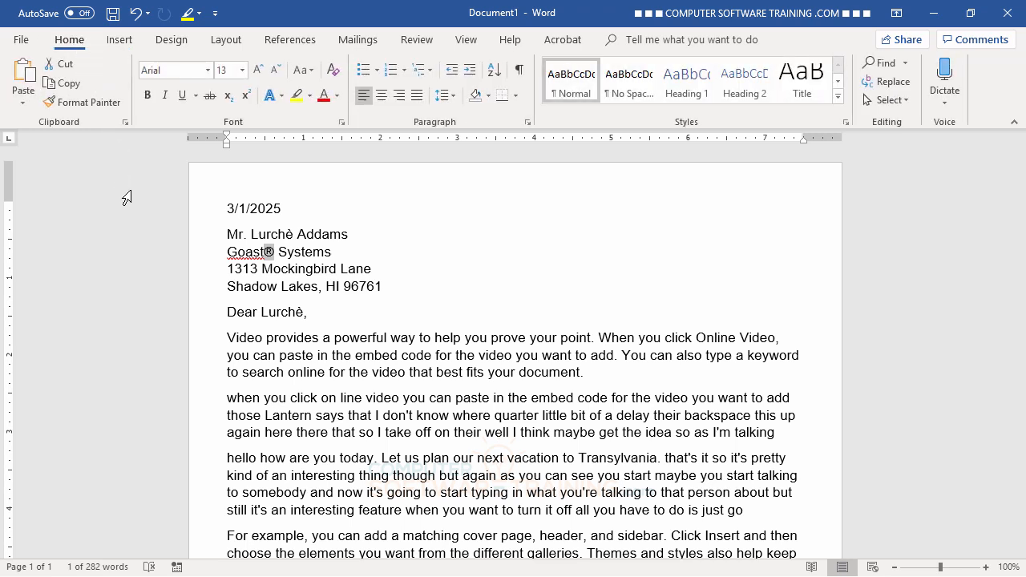
{"action": "left_click", "coordinate": [246, 96]}
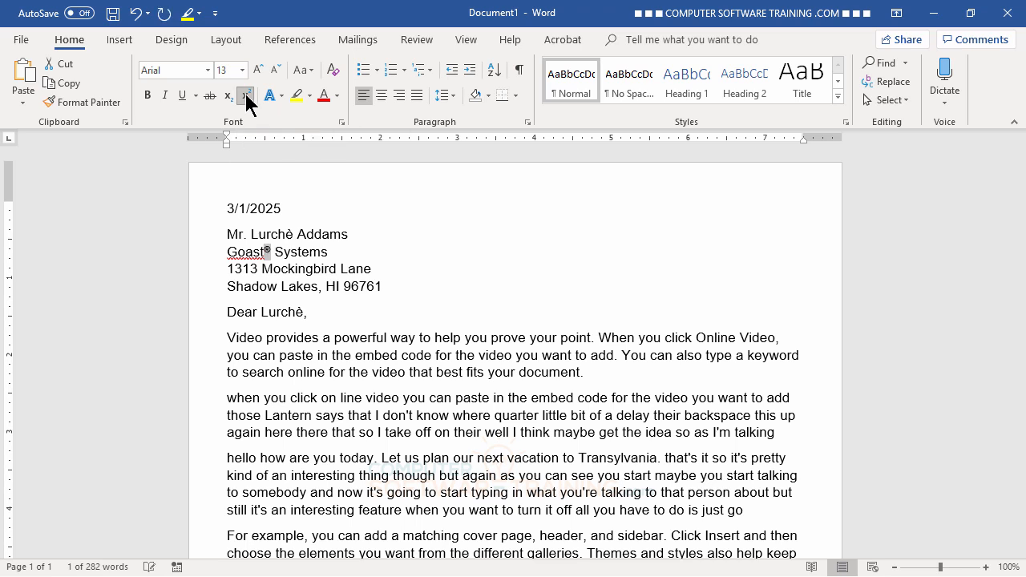
{"action": "left_click", "coordinate": [431, 285]}
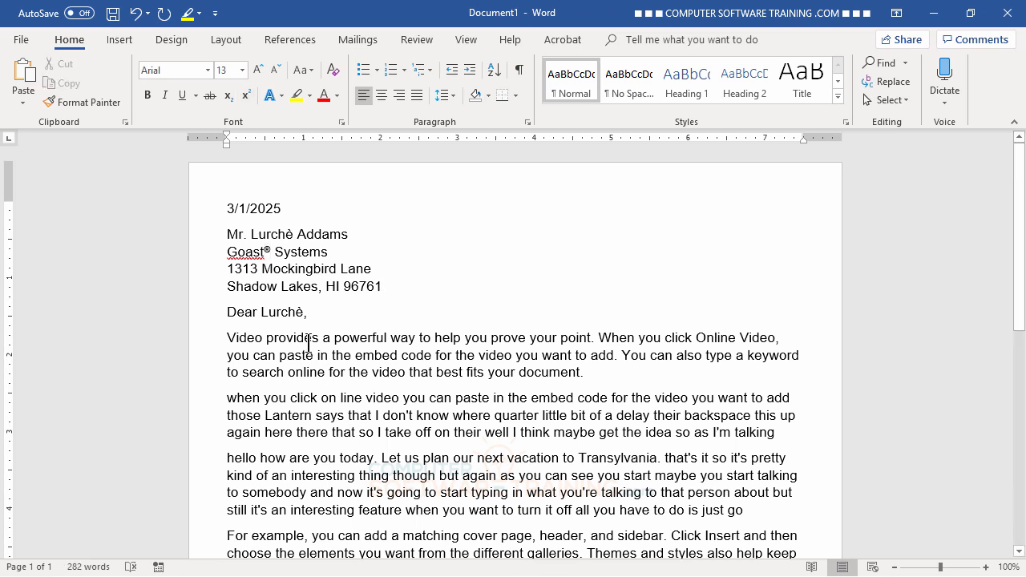
- Add 'Goast' to the dictionary so it is no longer flagged as misspelled
{"action": "right_click", "coordinate": [249, 252]}
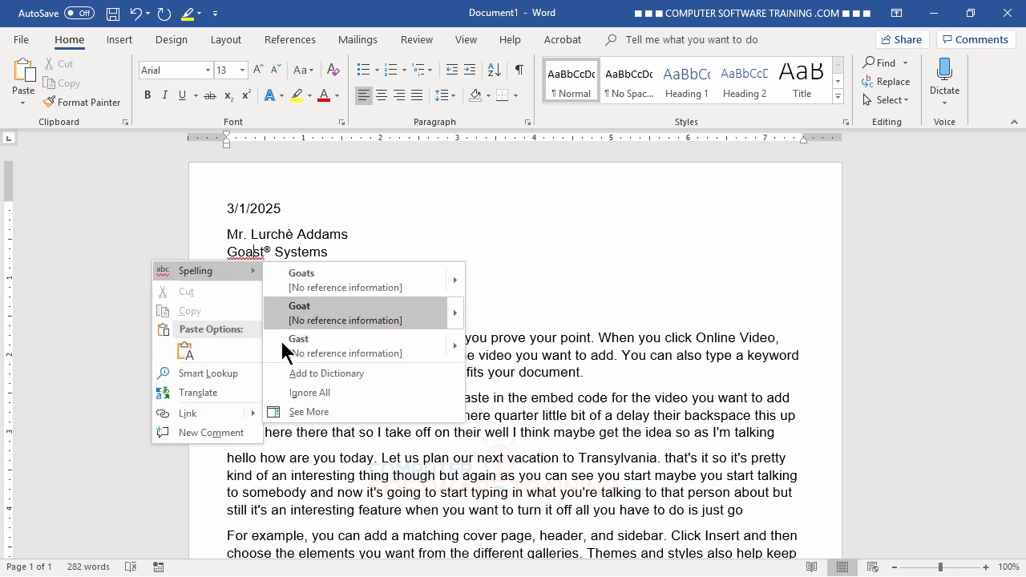
{"action": "left_click", "coordinate": [324, 373]}
{"action": "left_click", "coordinate": [478, 372]}
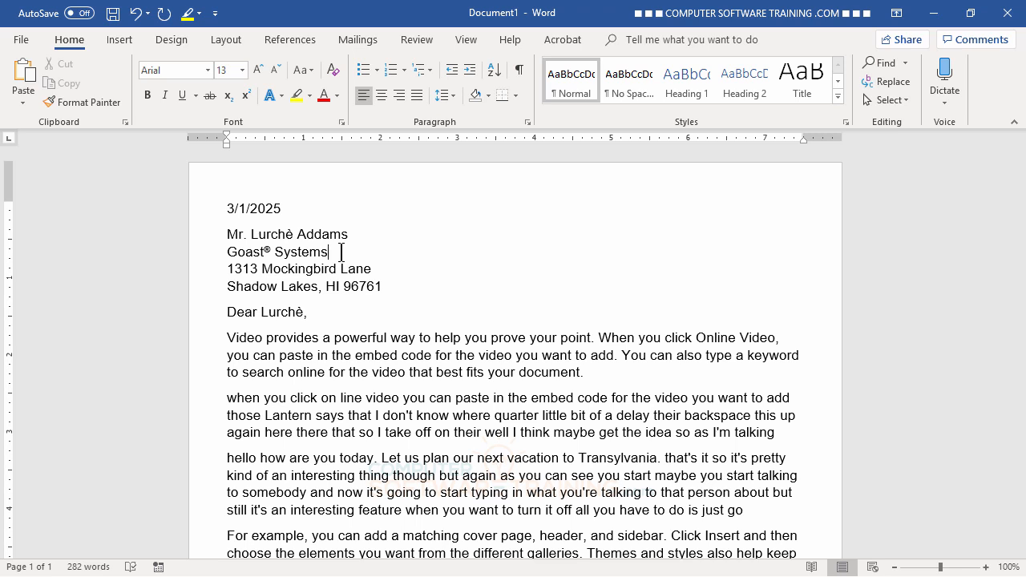
- Autocorrect a ™ after Systems and undo the trial (r) after the recipient's name
{"action": "type", "text": "("}
{"action": "type", "text": "c"}
{"action": "type", "text": "m"}
{"action": "type", "text": ")"}
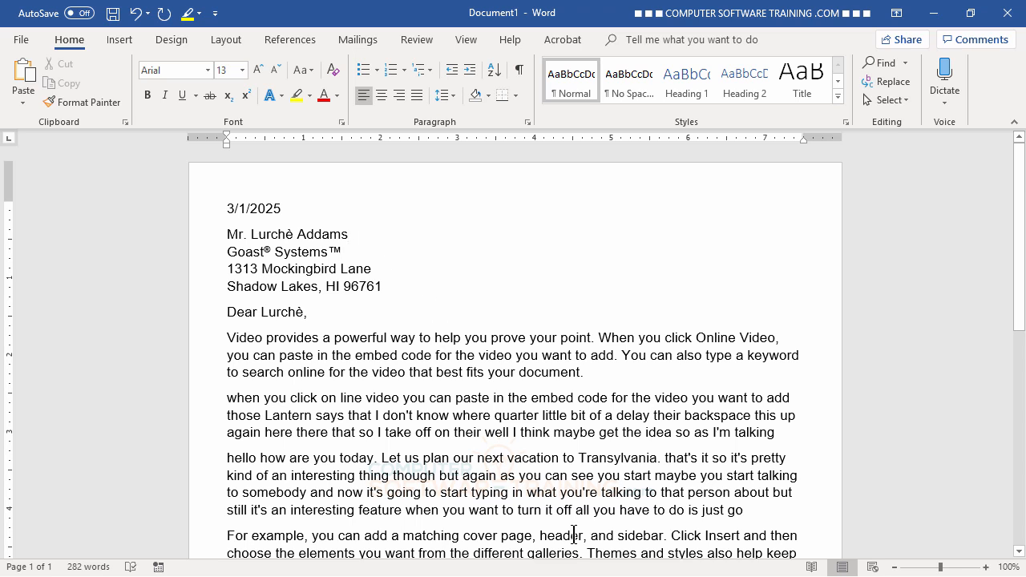
{"action": "type", "text": "("}
{"action": "type", "text": "r"}
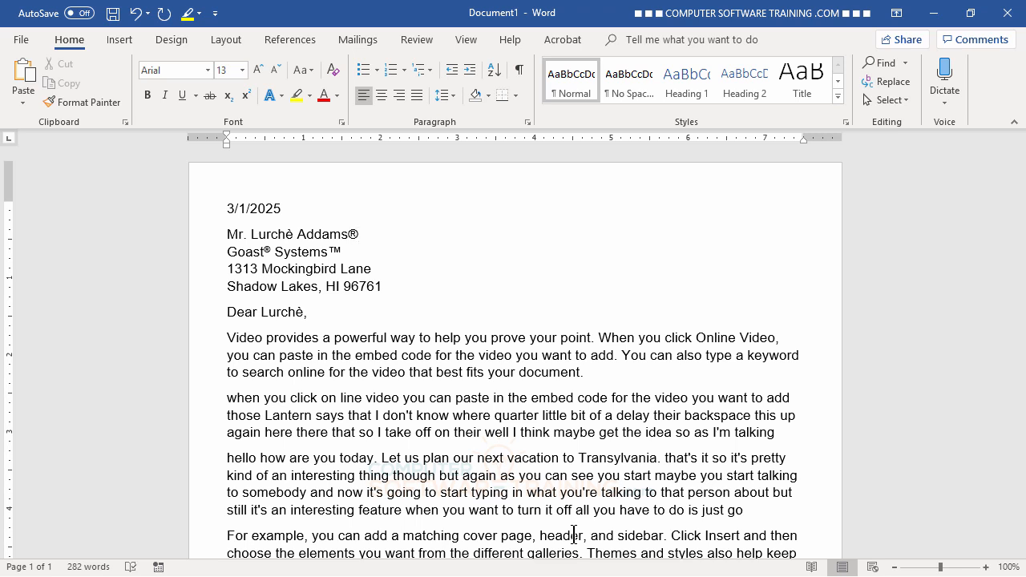
{"action": "key", "text": "ctrl+z"}
{"action": "key", "text": "ctrl+z"}
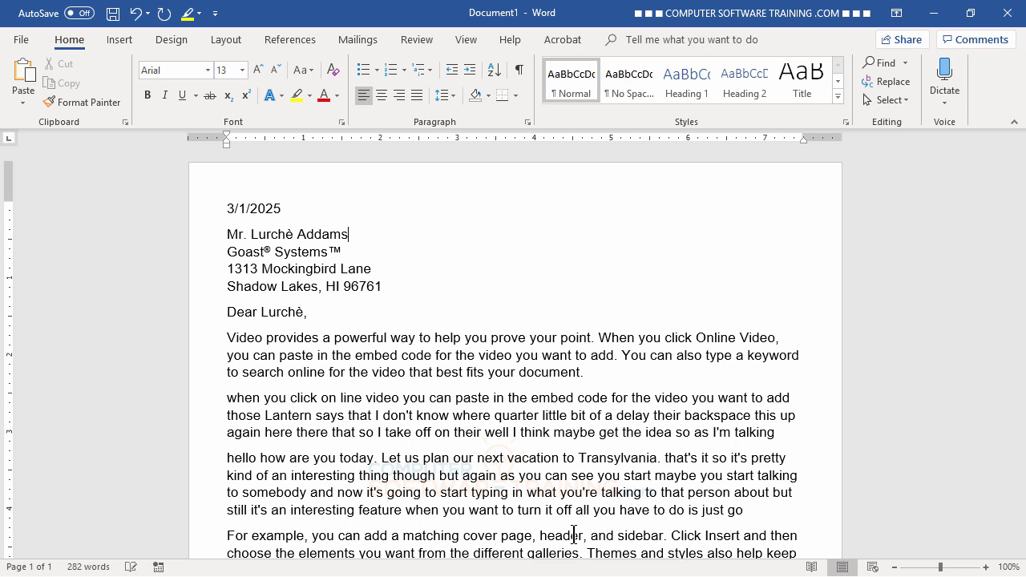